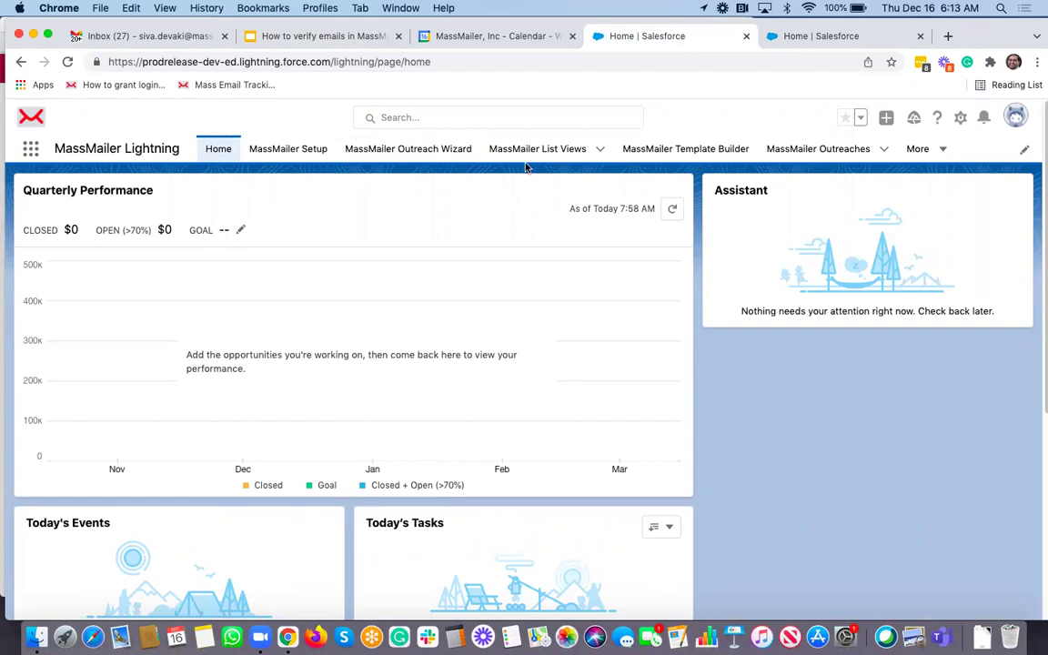
Step: Open the MM Test record in MassMailer List Views, preview its filtered records, and close the preview
left_click(544, 150)
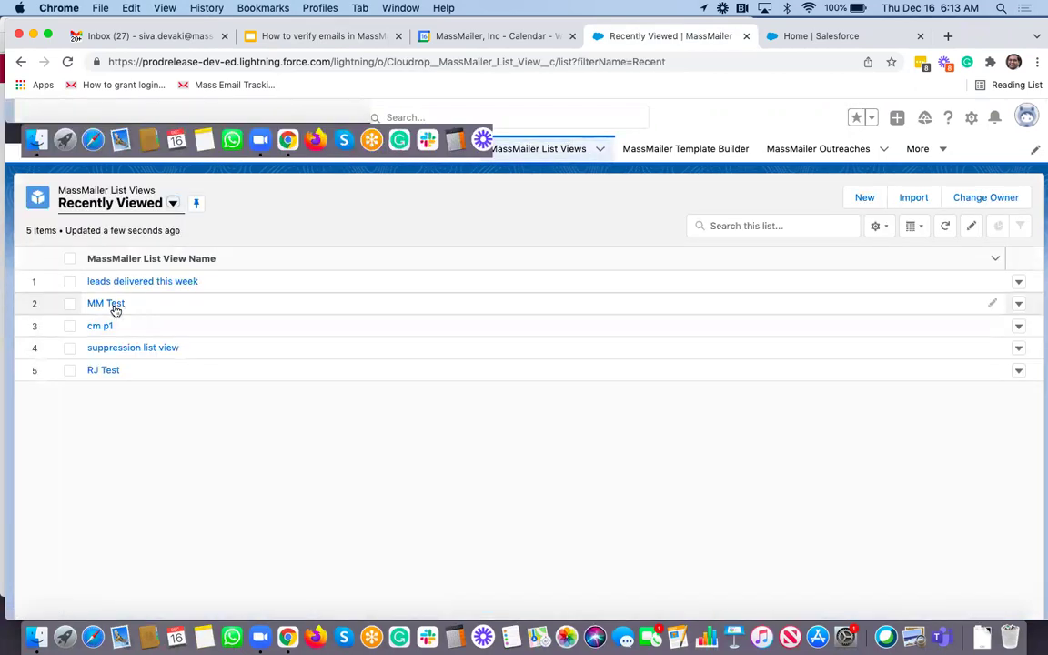
left_click(107, 305)
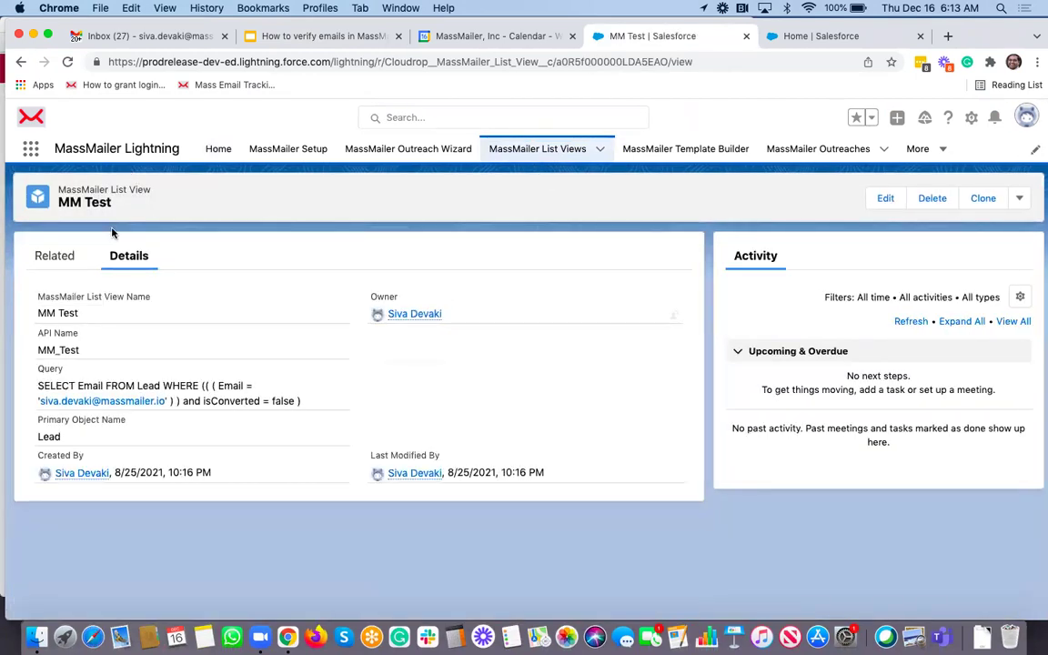
left_click(1019, 199)
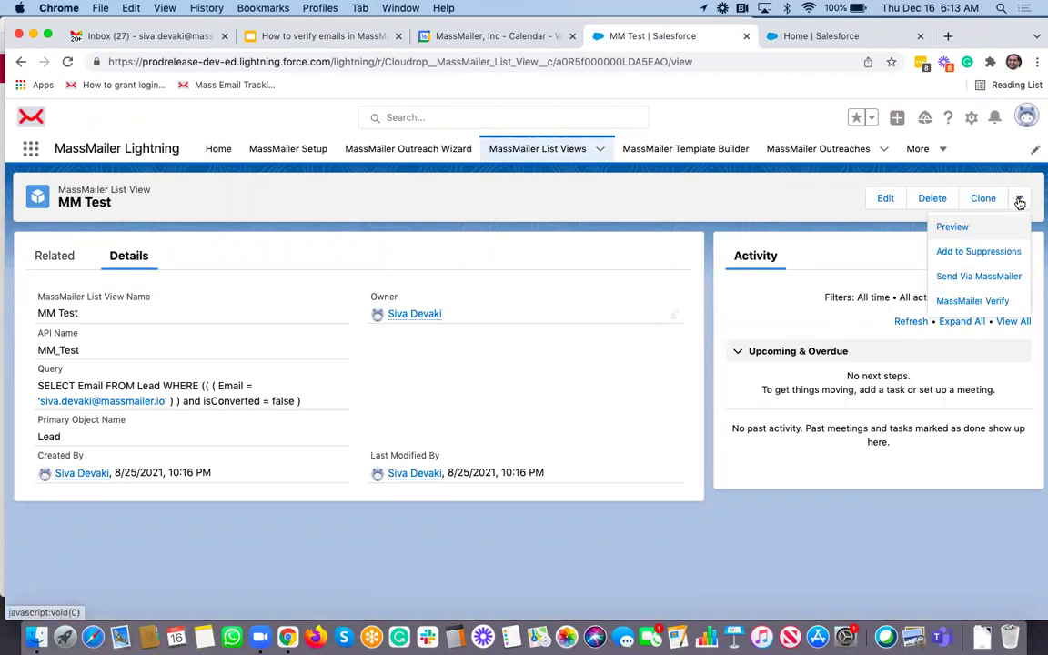
left_click(951, 228)
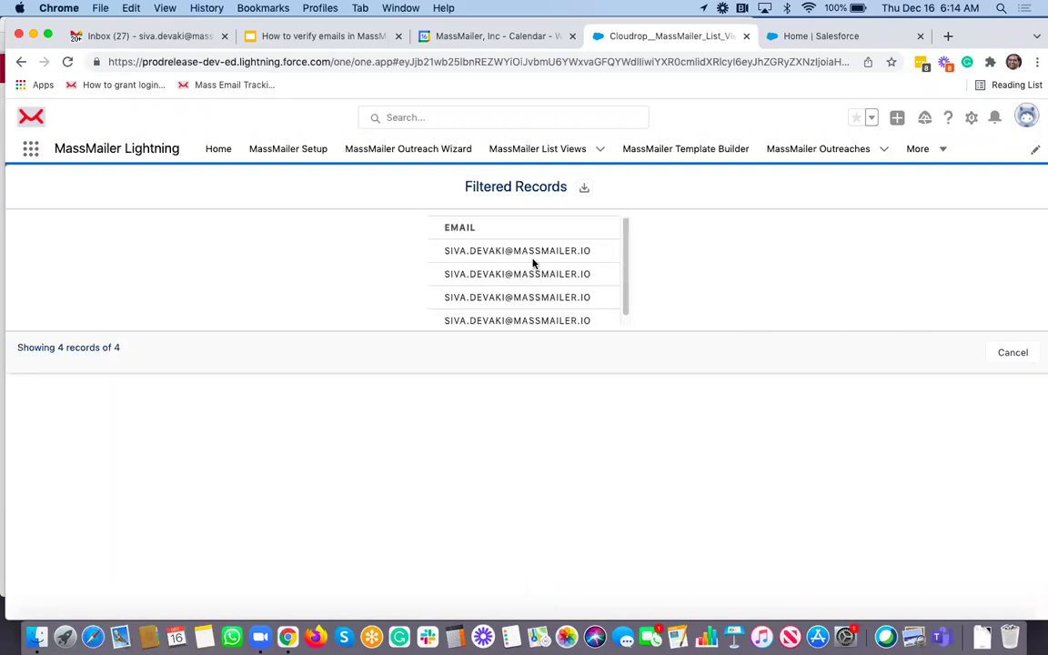
scroll(534, 264, "down", 1)
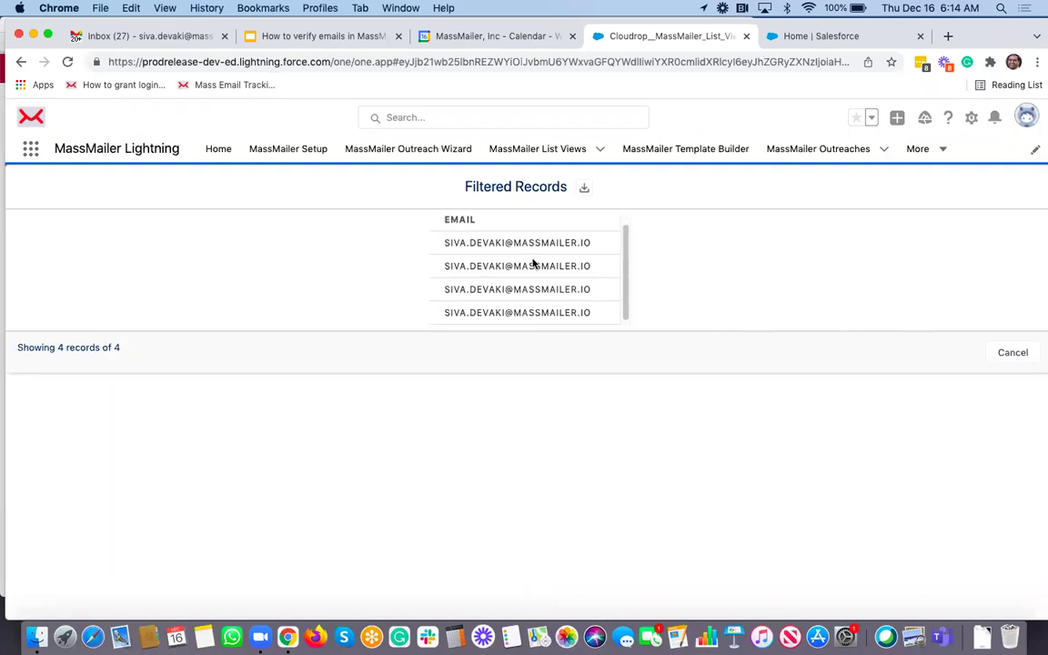
left_click(1011, 357)
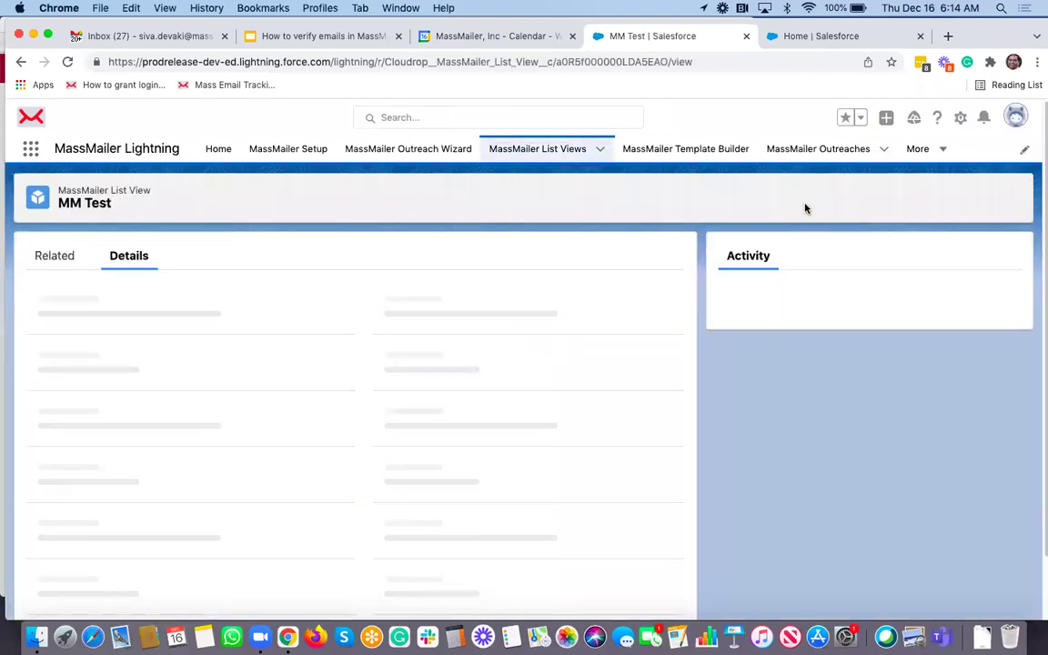
Step: Submit a MassMailer Verify job for the MM Test list view, using the Email field of the current object
left_click(1019, 200)
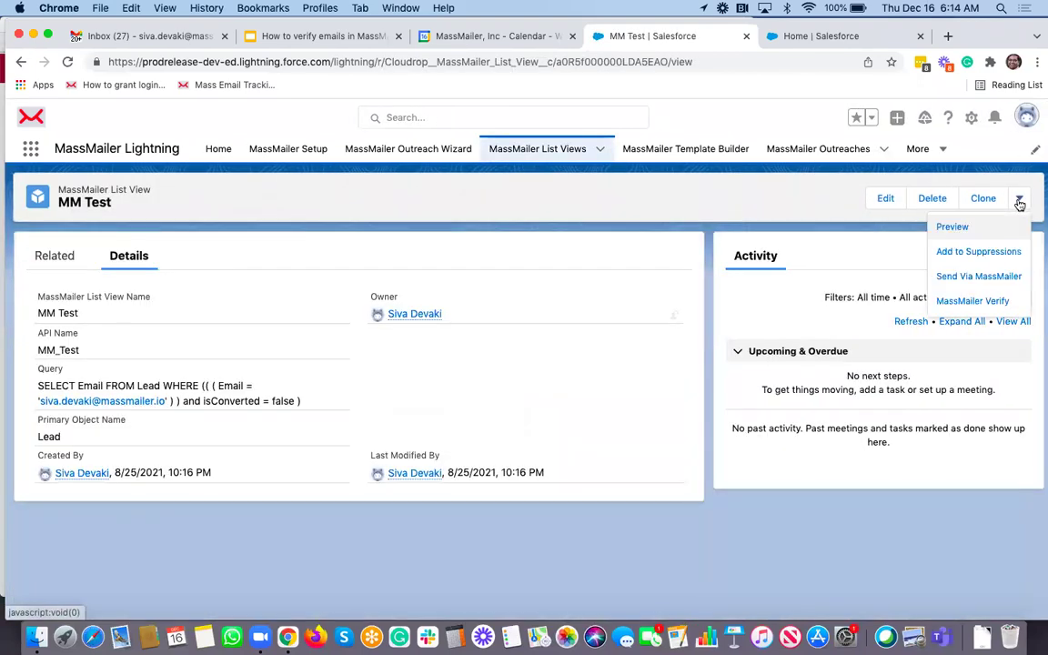
left_click(979, 305)
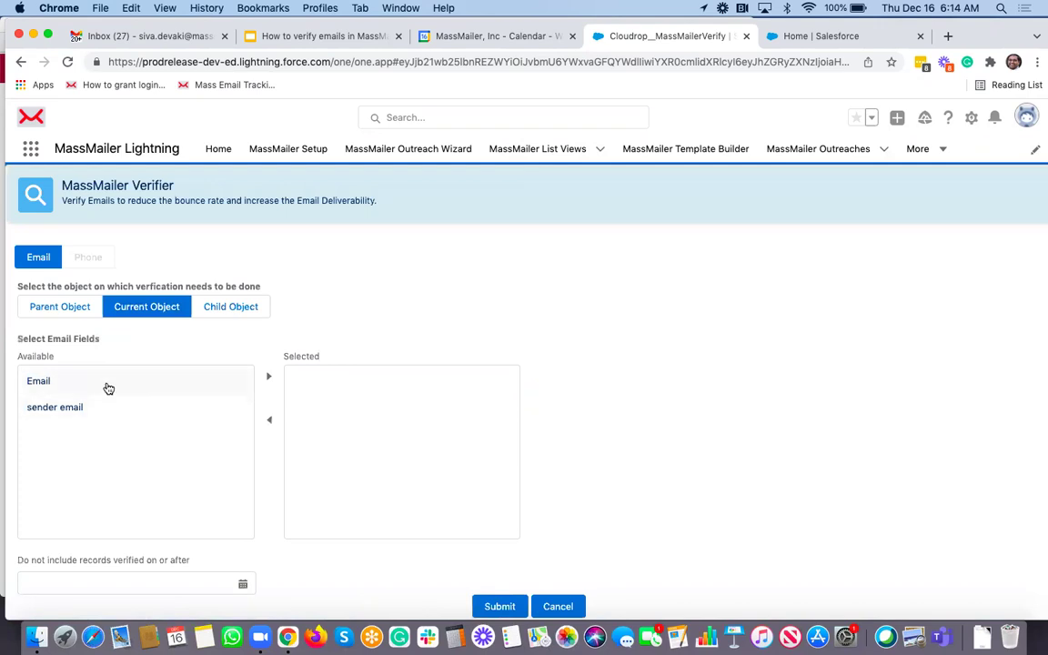
left_click(106, 383)
left_click(266, 376)
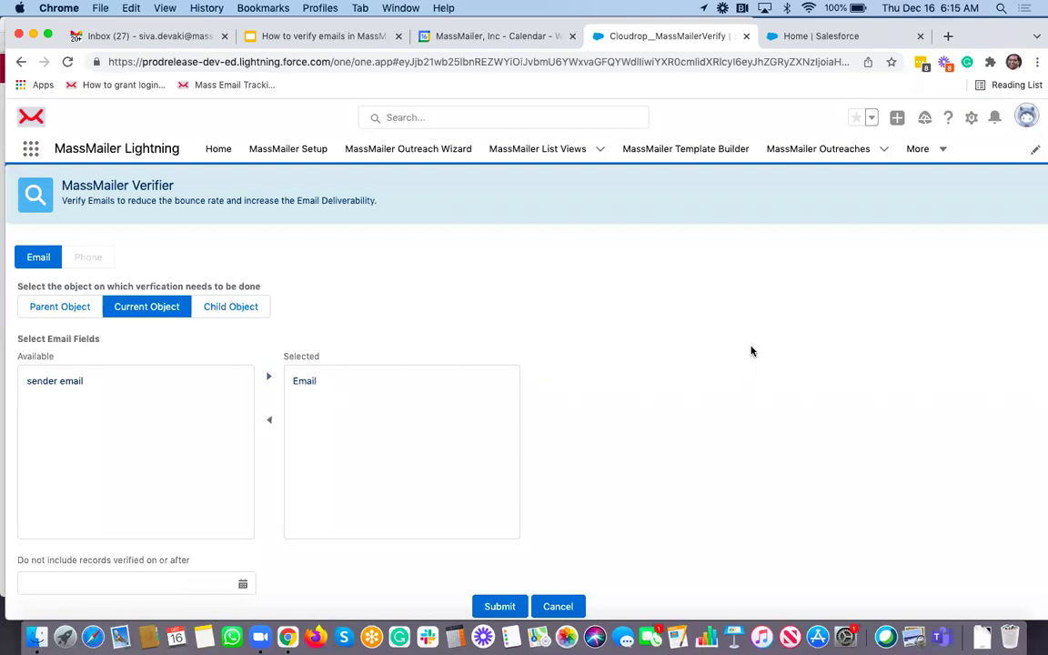
left_click(499, 610)
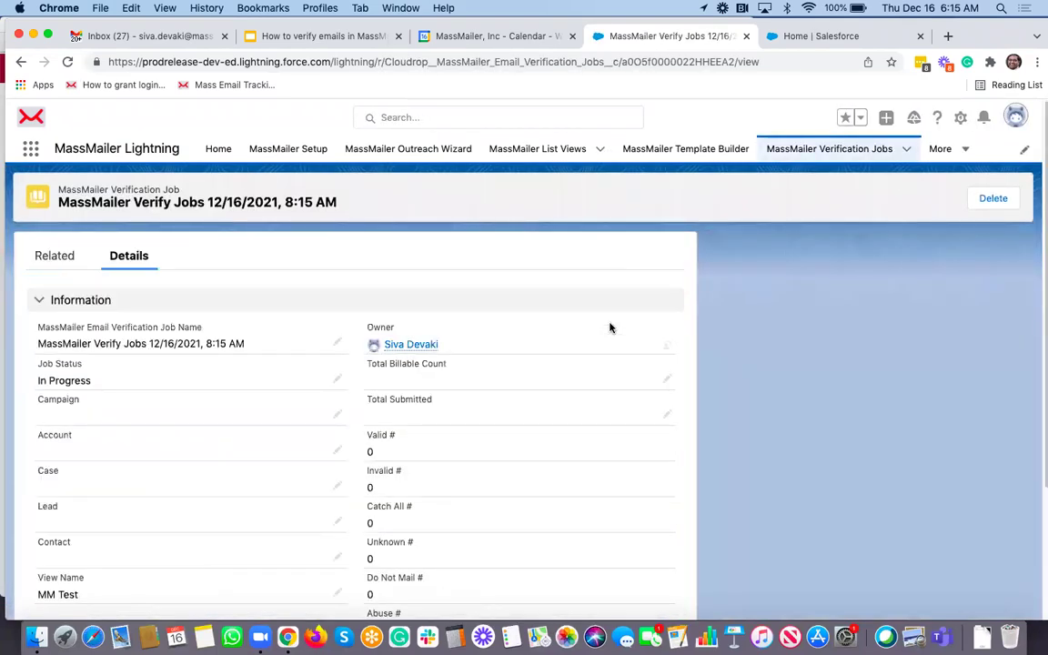
Step: Check the new verification job's related verify statuses, then reload it and examine its job status and result counts
left_click(54, 255)
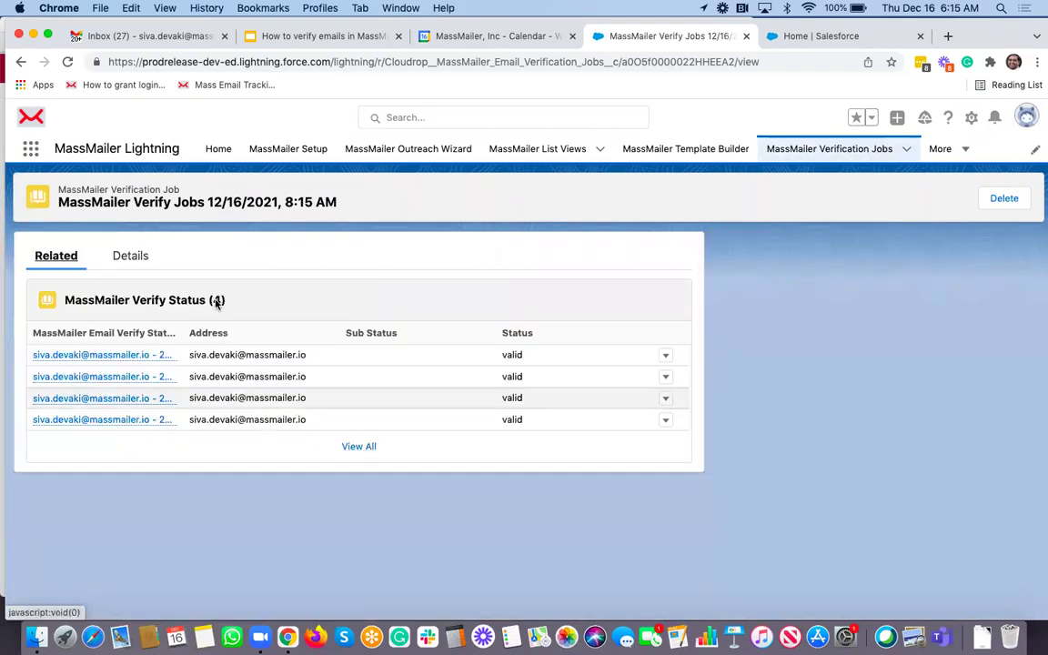
left_click(134, 258)
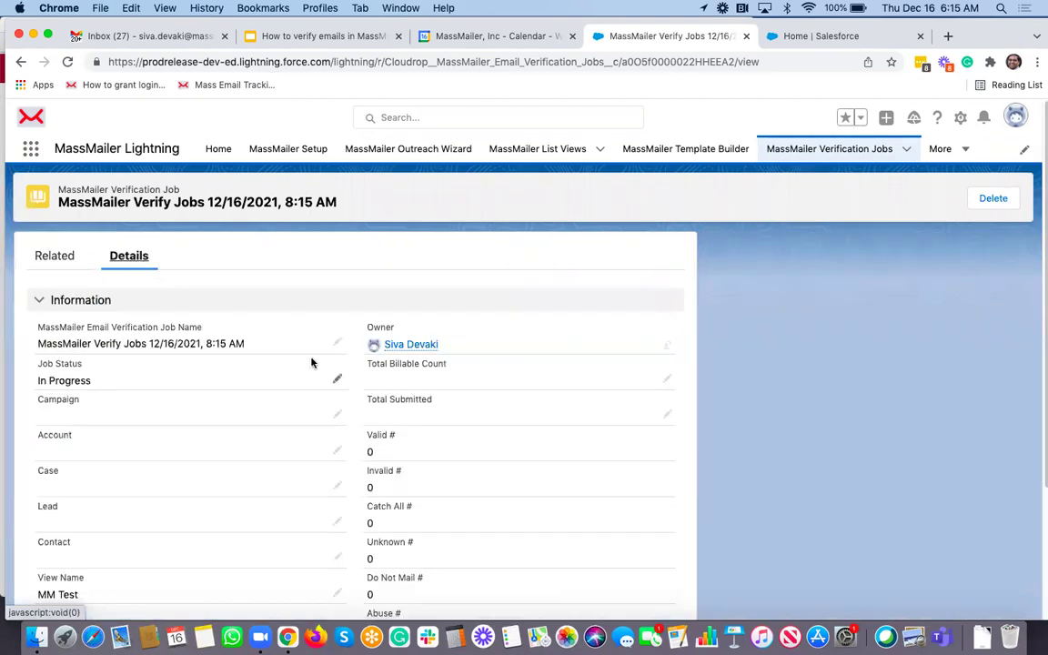
scroll(311, 363, "down", 5)
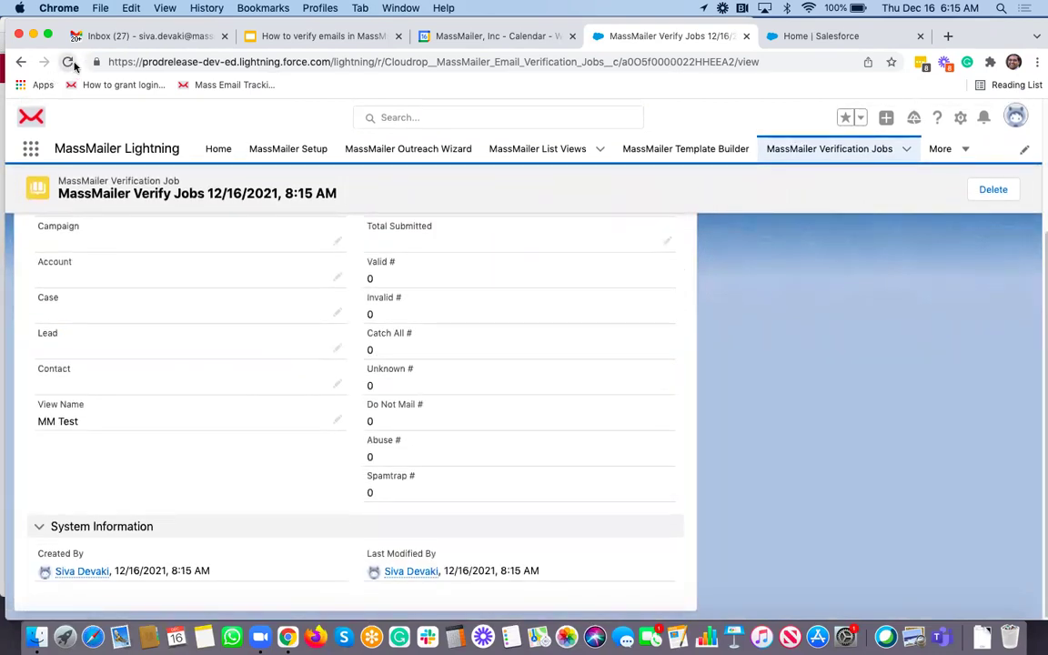
left_click(70, 62)
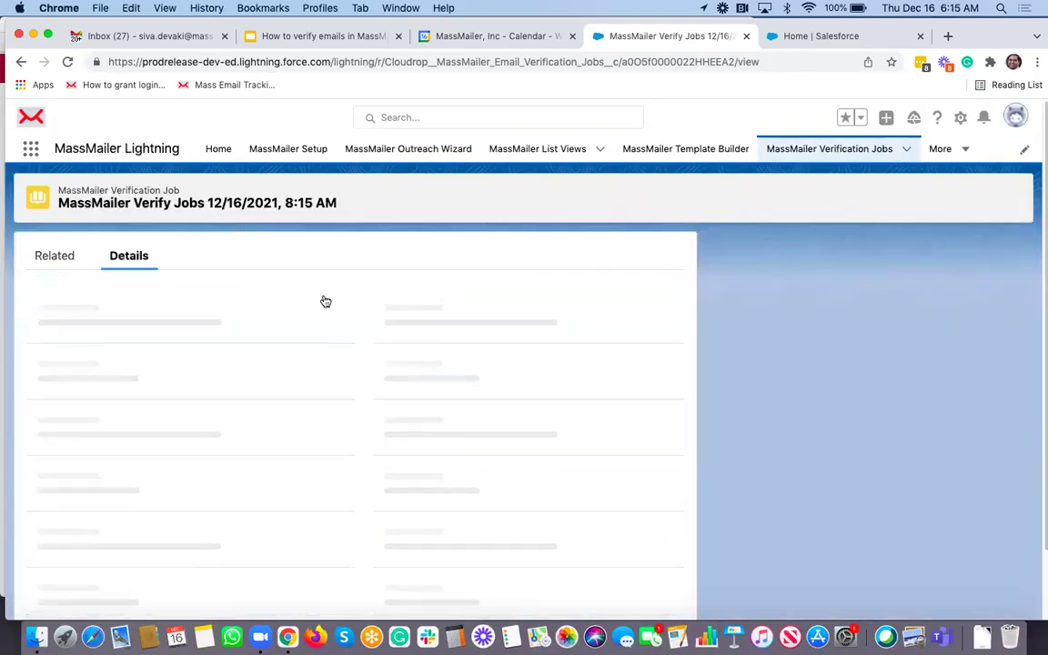
scroll(326, 301, "down", 2)
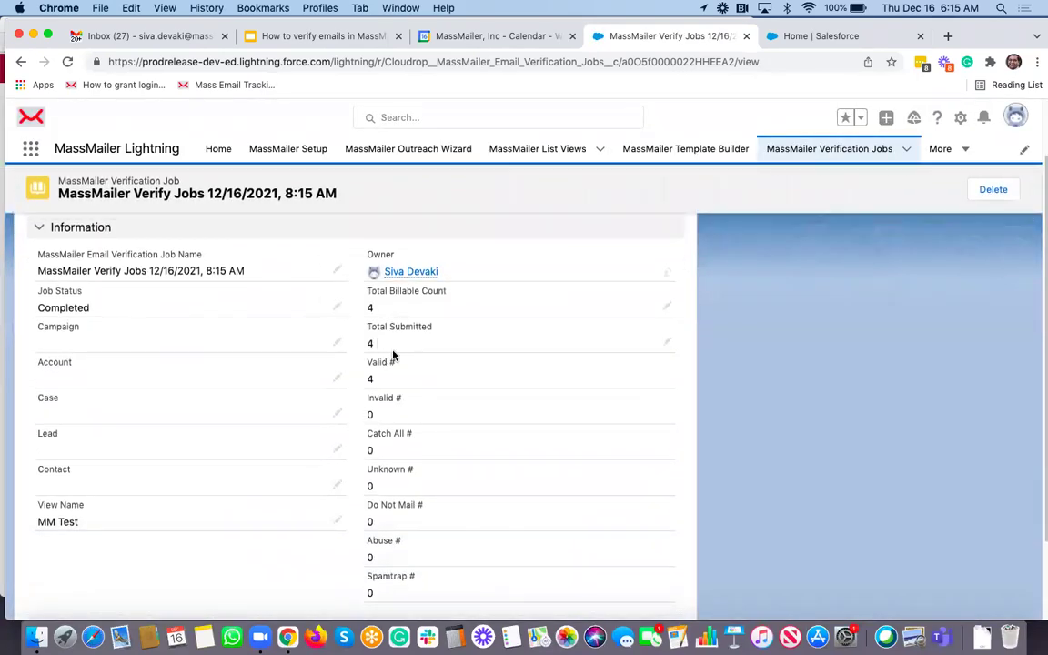
scroll(395, 340, "down", 1)
scroll(395, 340, "down", 1)
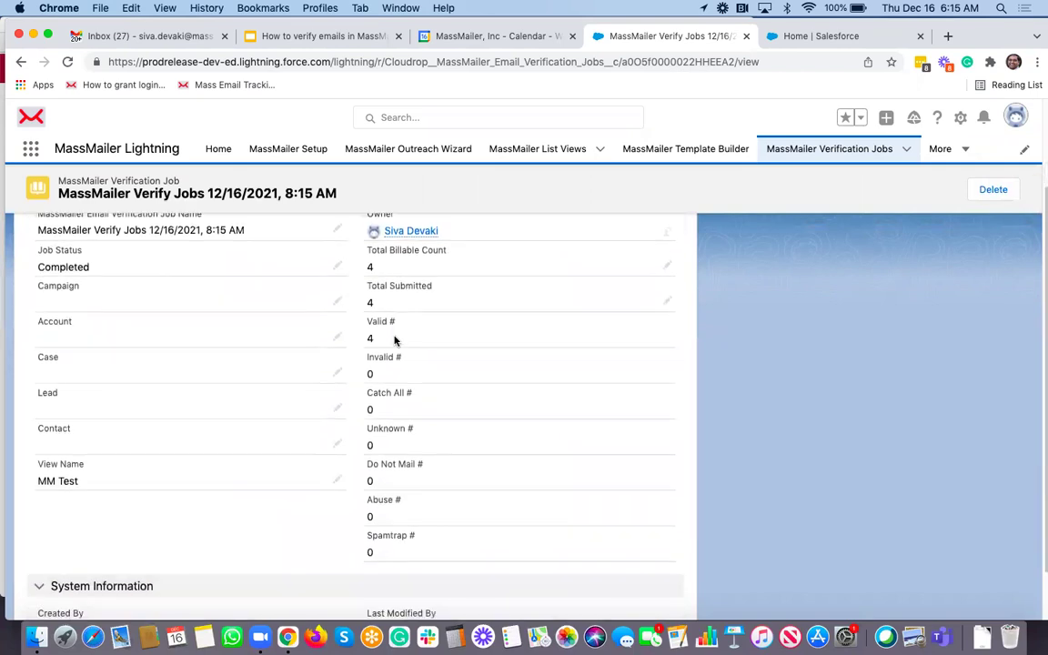
scroll(395, 340, "down", 2)
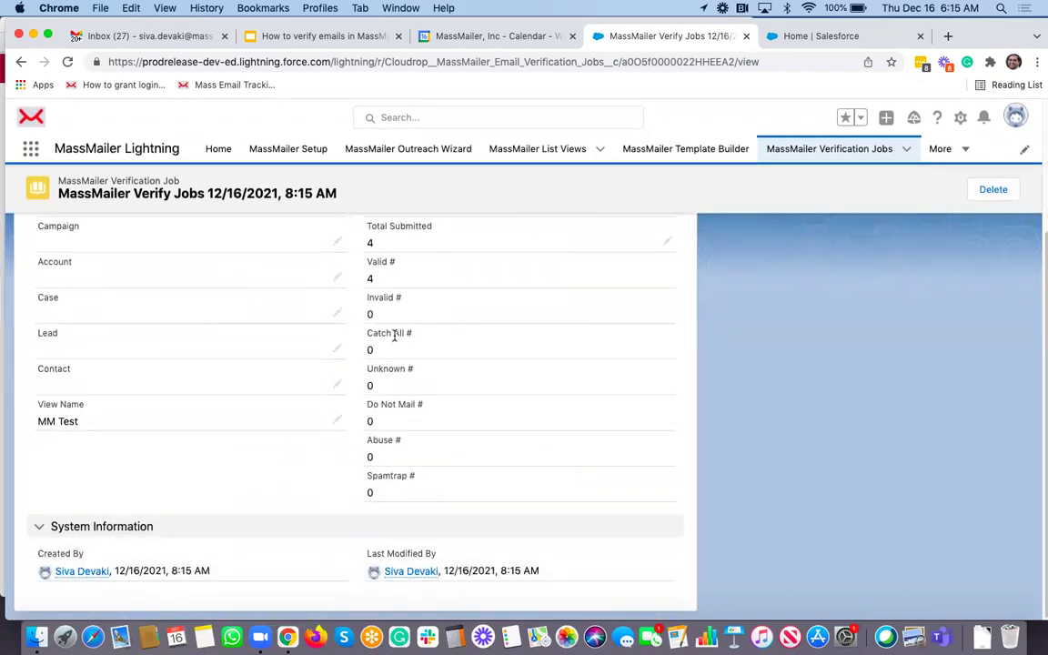
scroll(349, 400, "up", 4)
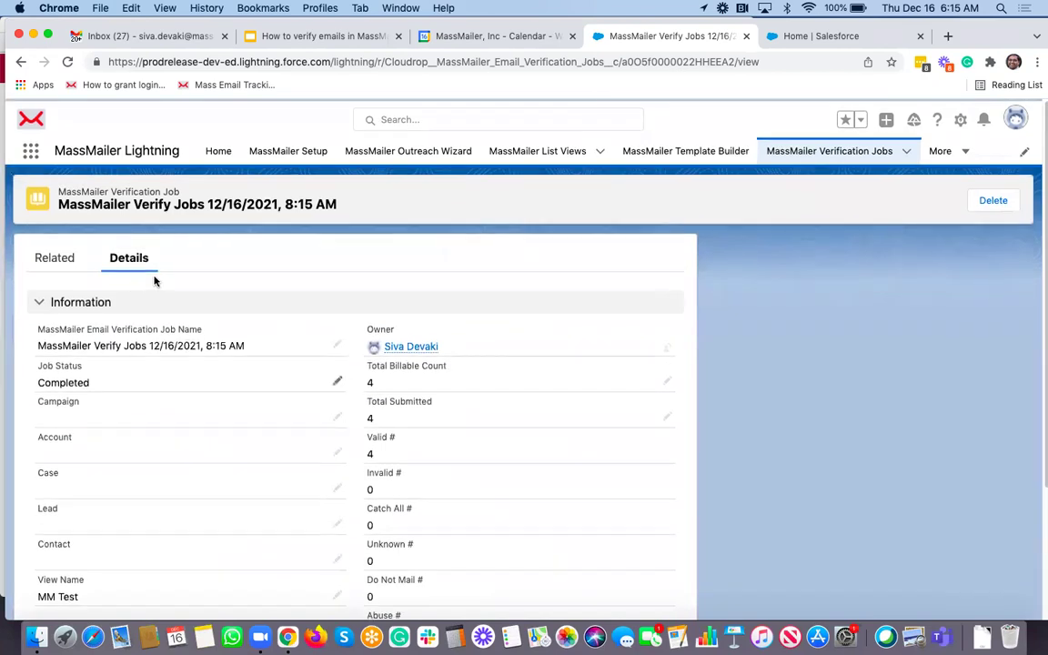
Step: Open the first related verify status record of the job and examine its address, domain, status and mail server details
left_click(53, 257)
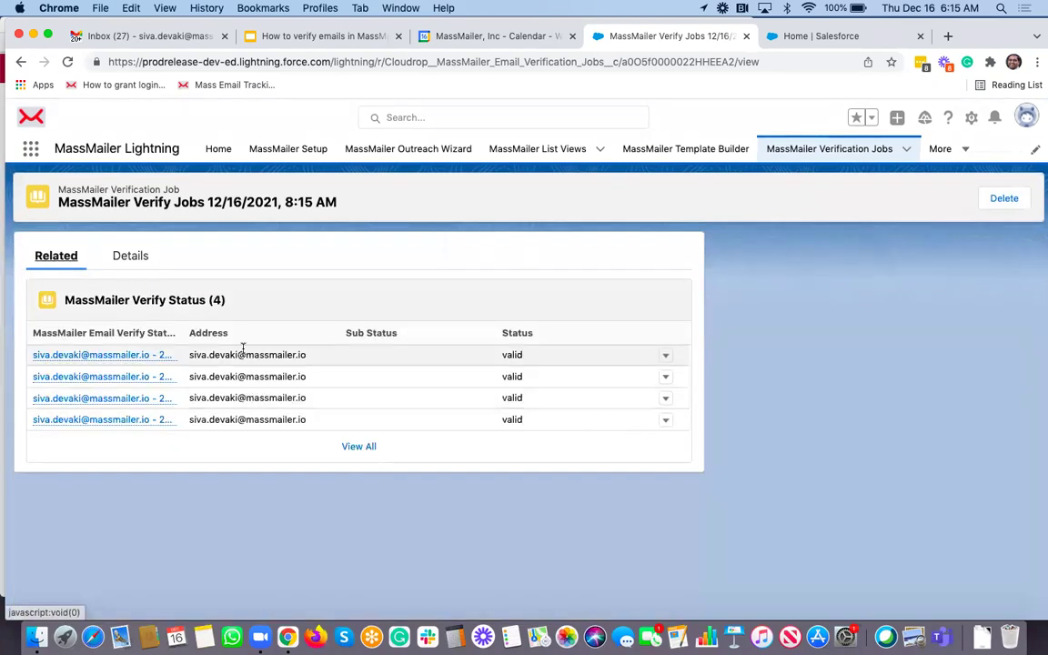
left_click(113, 361)
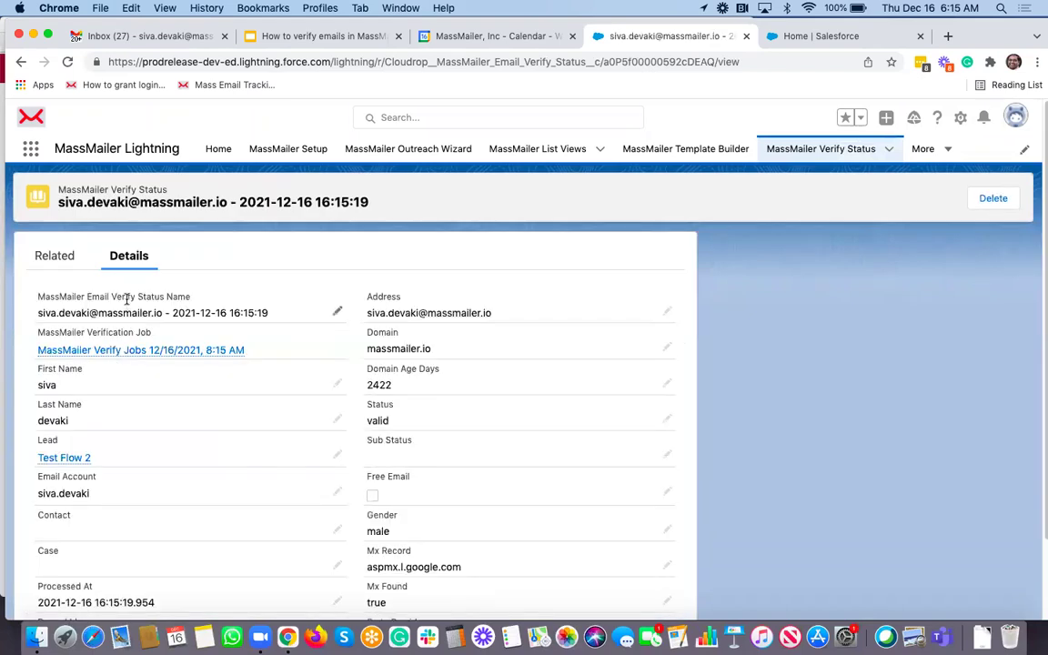
scroll(305, 309, "down", 2)
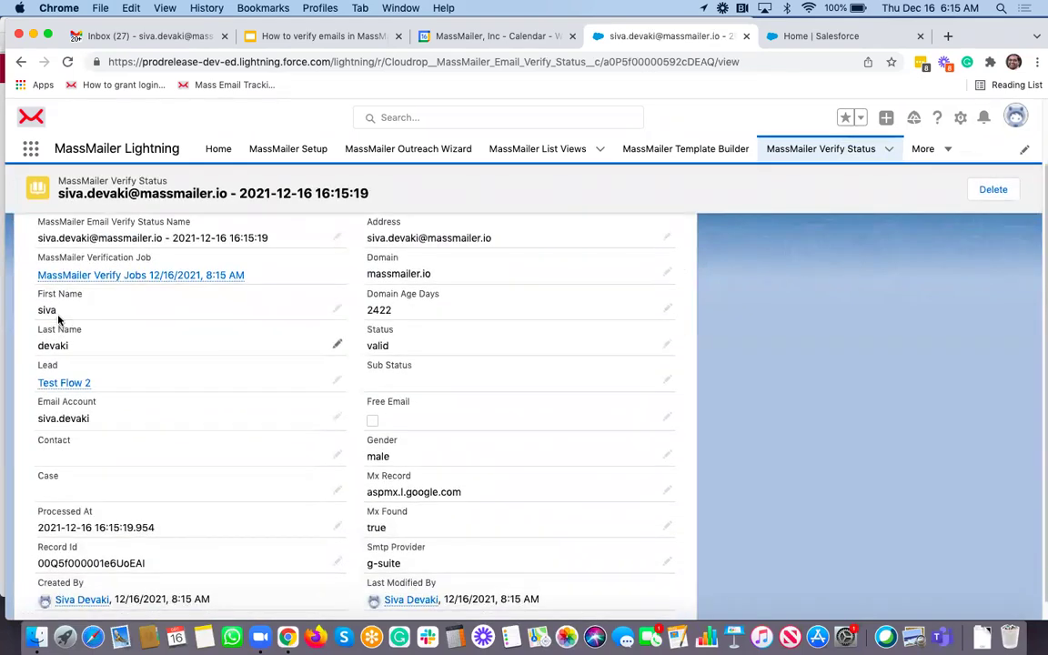
scroll(94, 345, "down", 1)
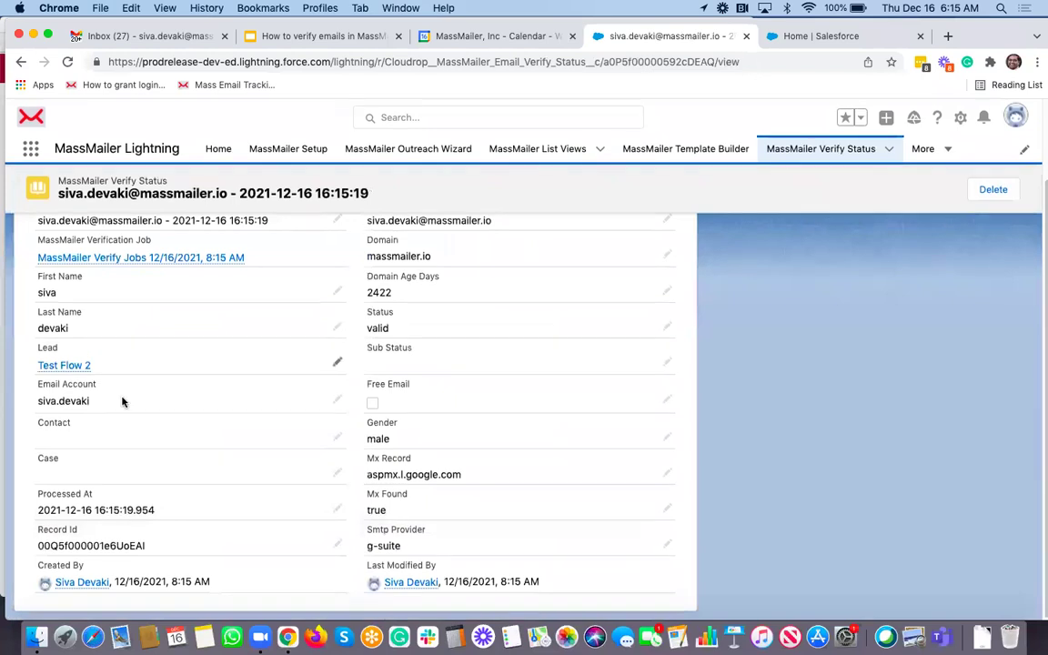
mouse_move(57, 362)
scroll(372, 391, "up", 2)
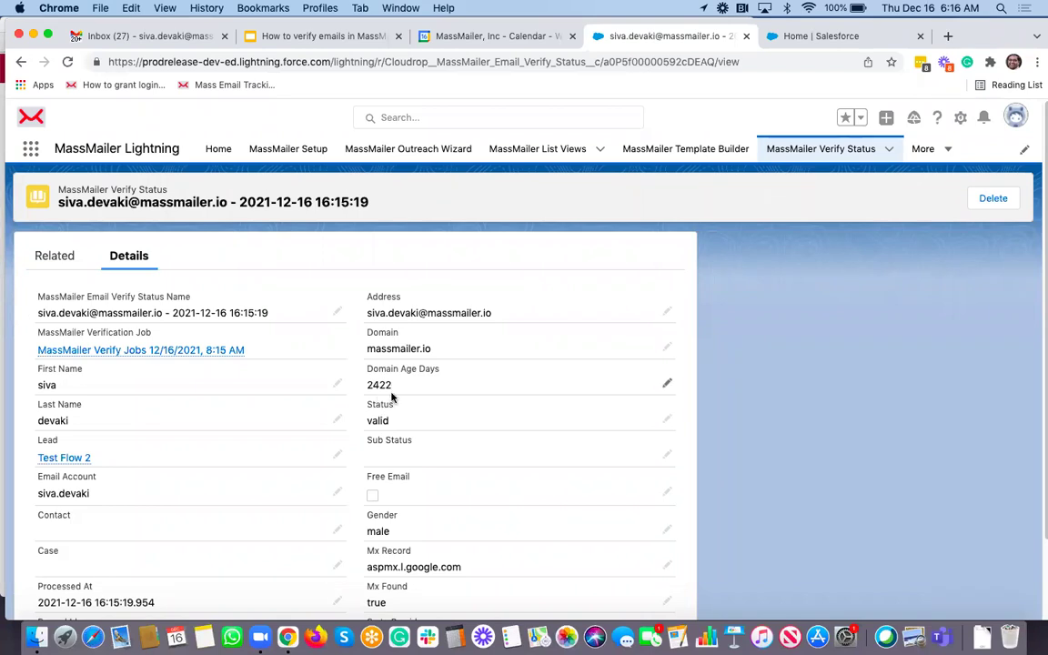
scroll(392, 397, "down", 2)
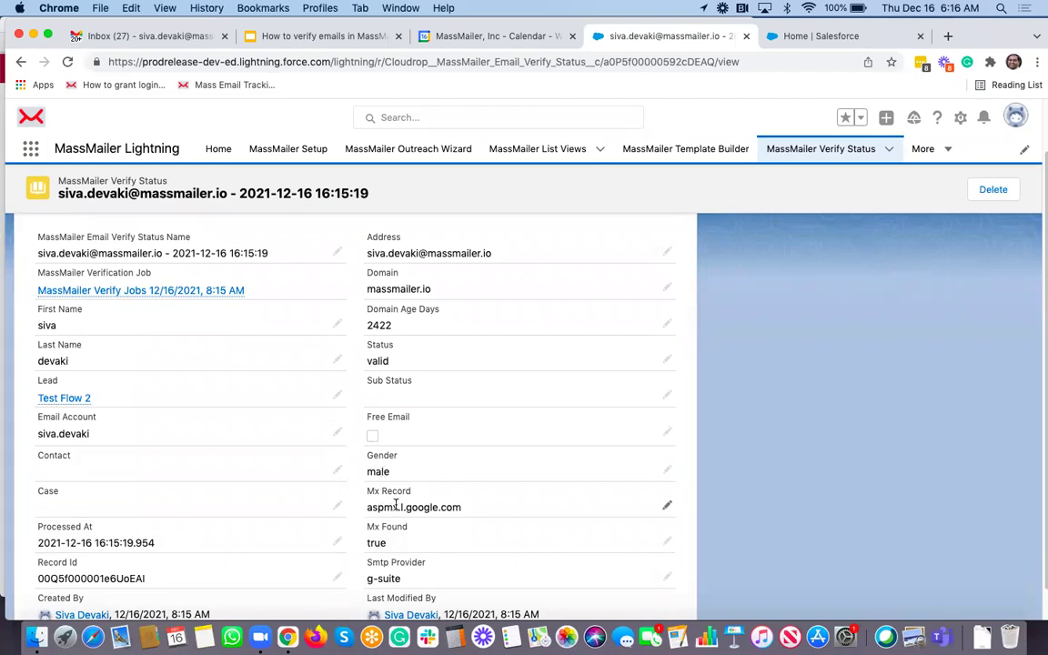
scroll(396, 504, "down", 1)
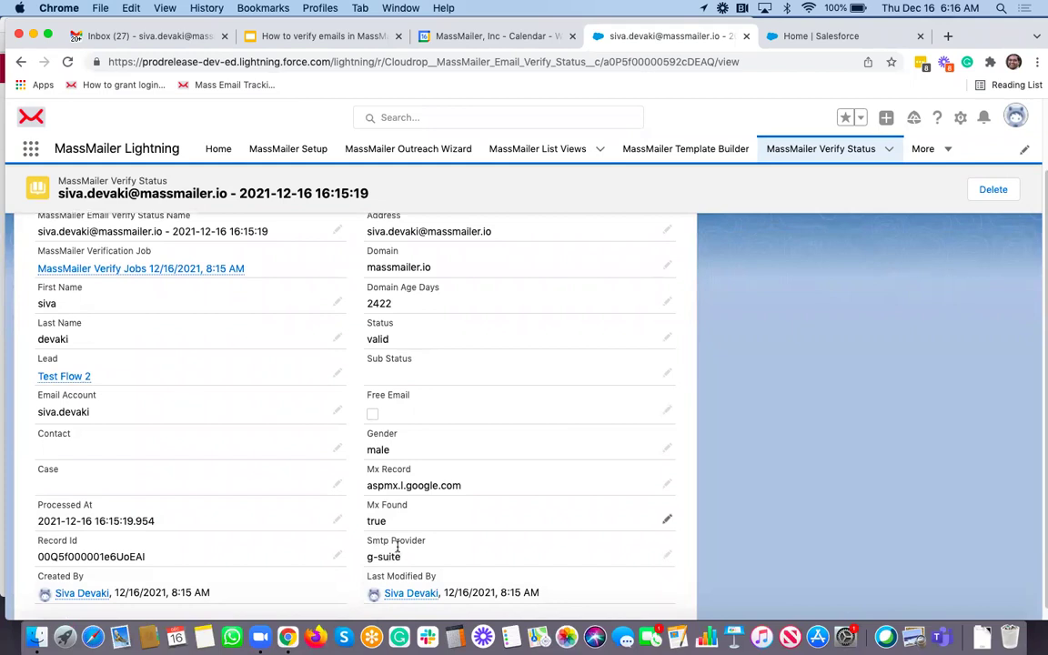
scroll(300, 354, "up", 3)
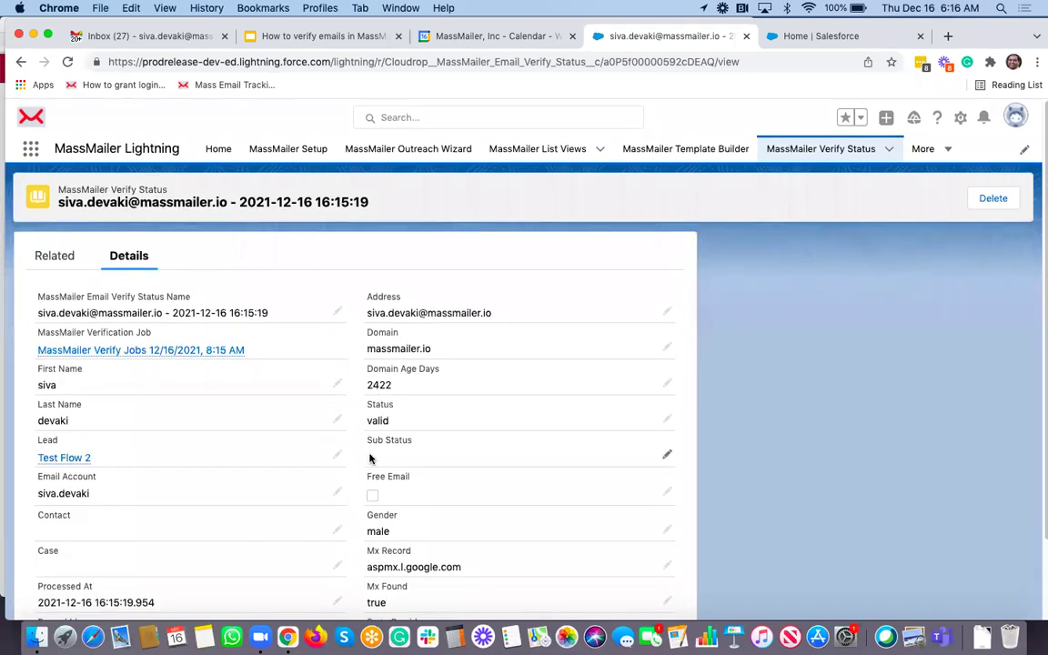
scroll(370, 458, "down", 4)
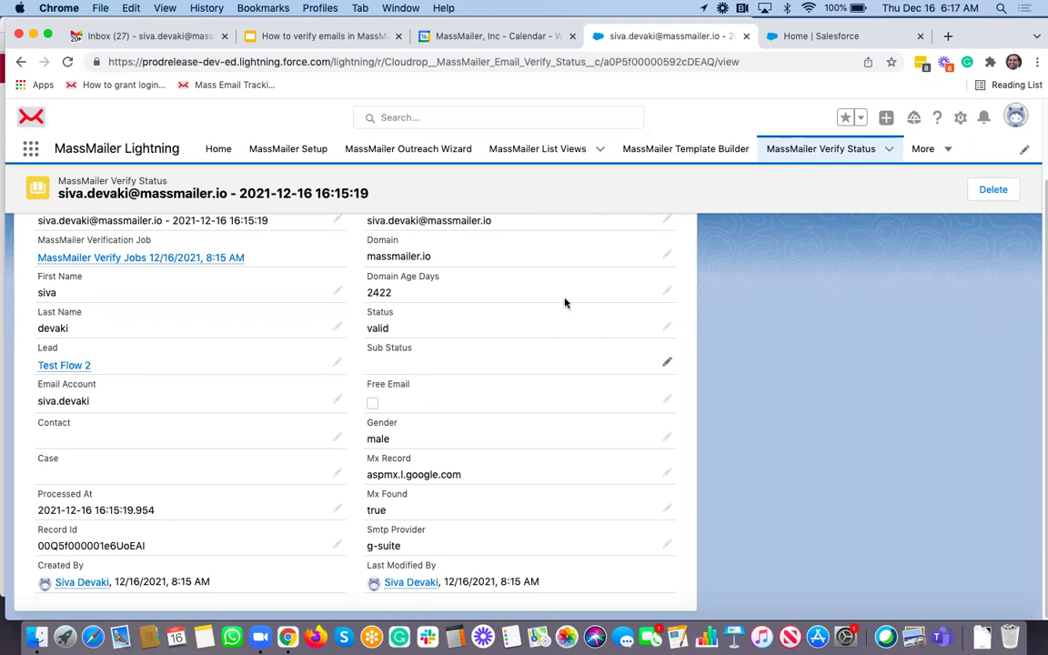
scroll(427, 264, "up", 2)
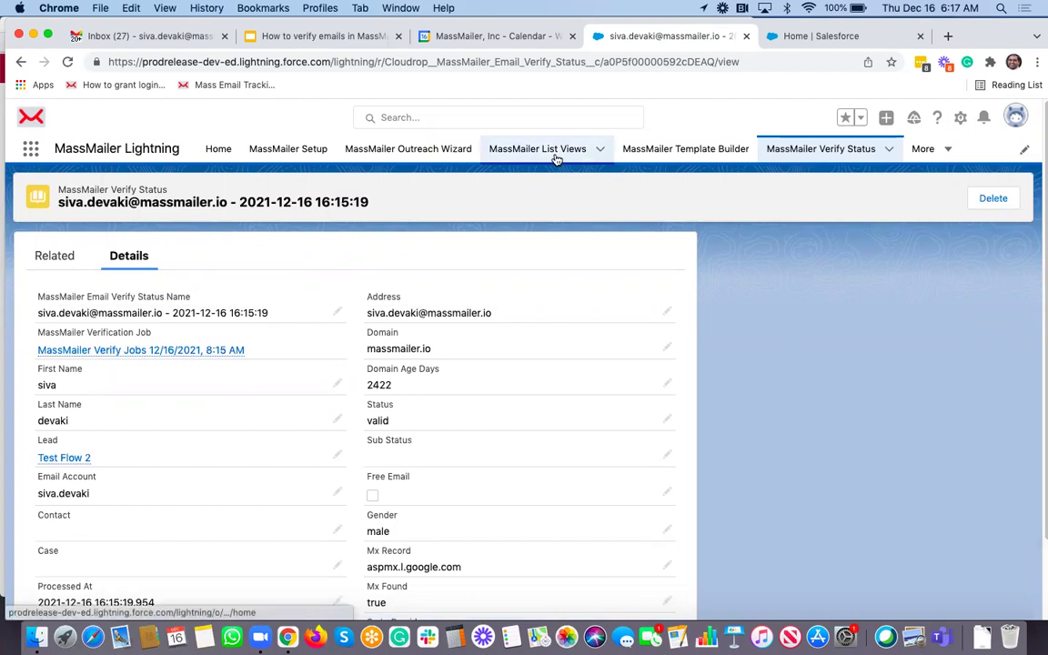
Step: Open the linked lead Test Flow 2 and view its full MassMailer Verify Status list
left_click(73, 459)
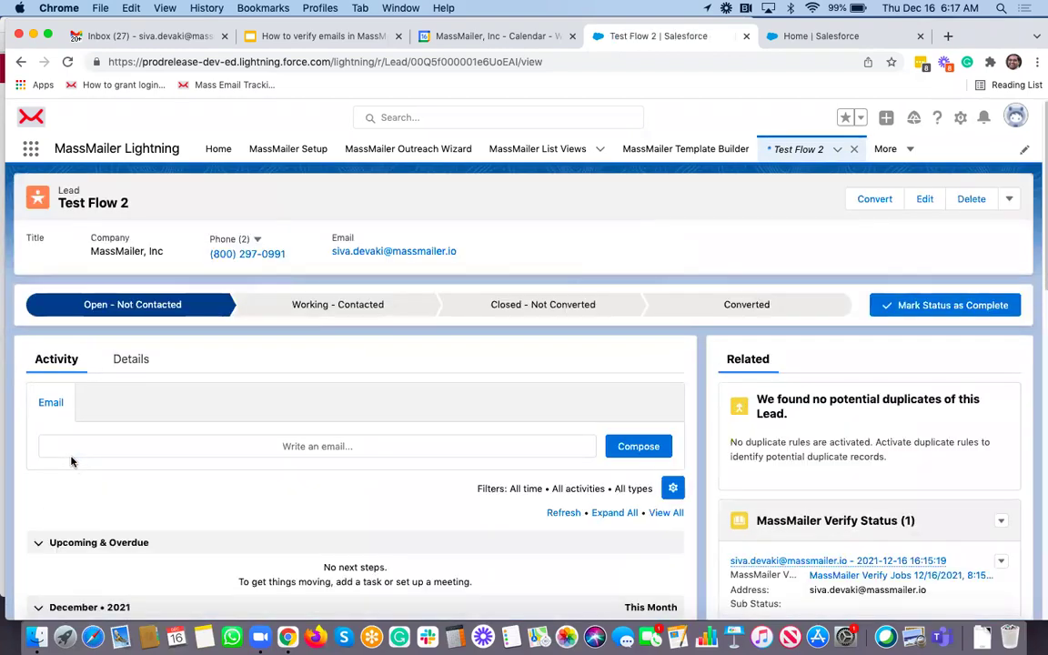
scroll(137, 428, "down", 2)
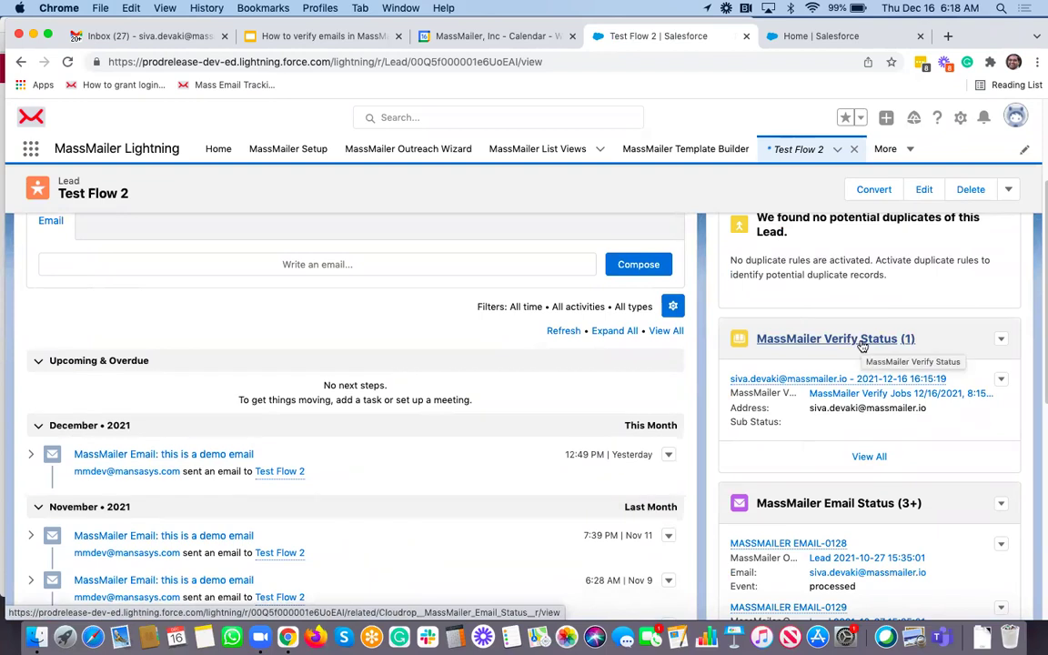
left_click(867, 455)
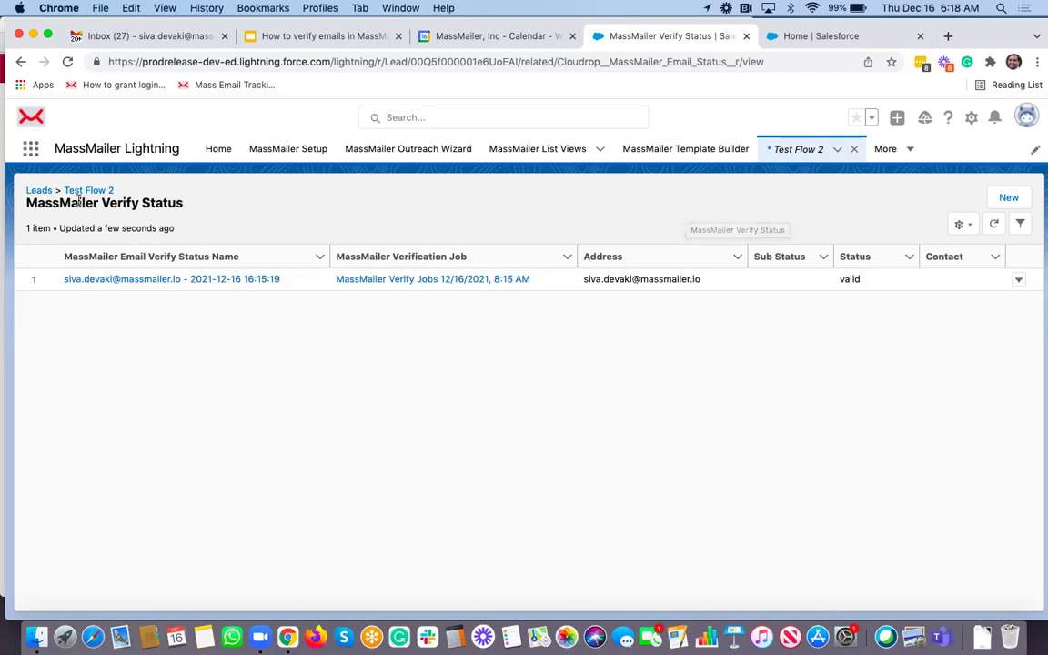
Step: Search all records for the contact's first name and open the contact record whose name ends in "contact 2"
left_click(415, 114)
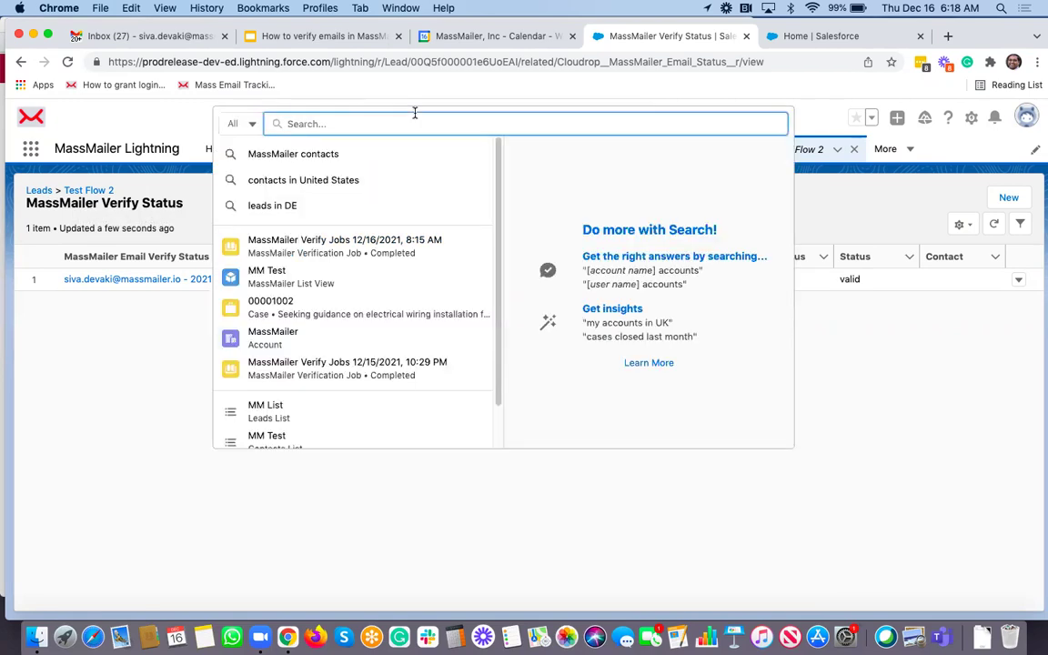
type("siva")
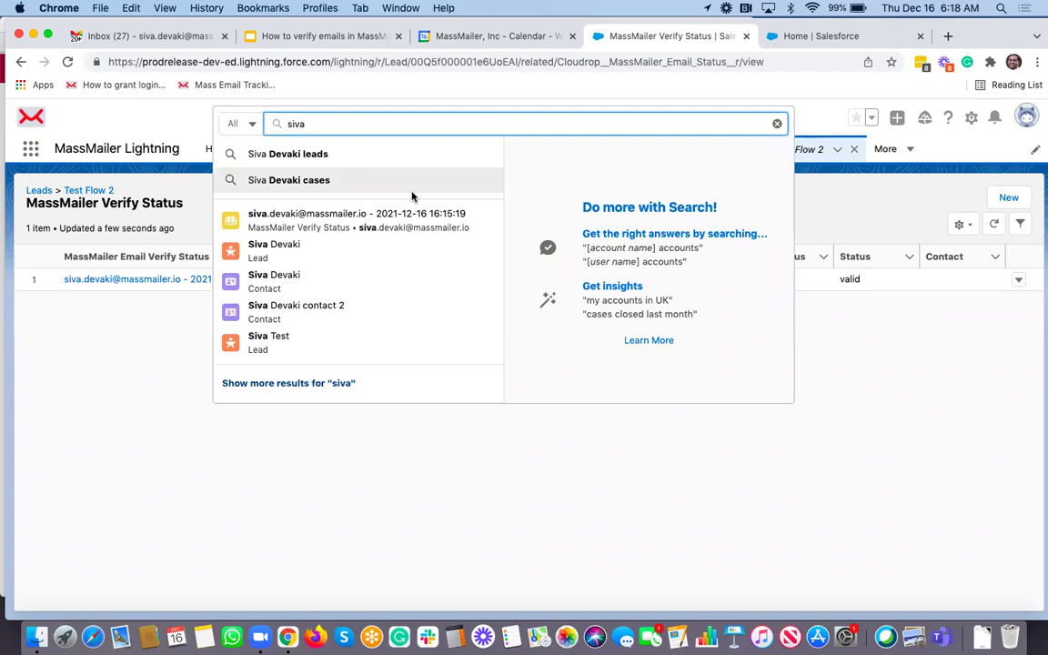
left_click(292, 311)
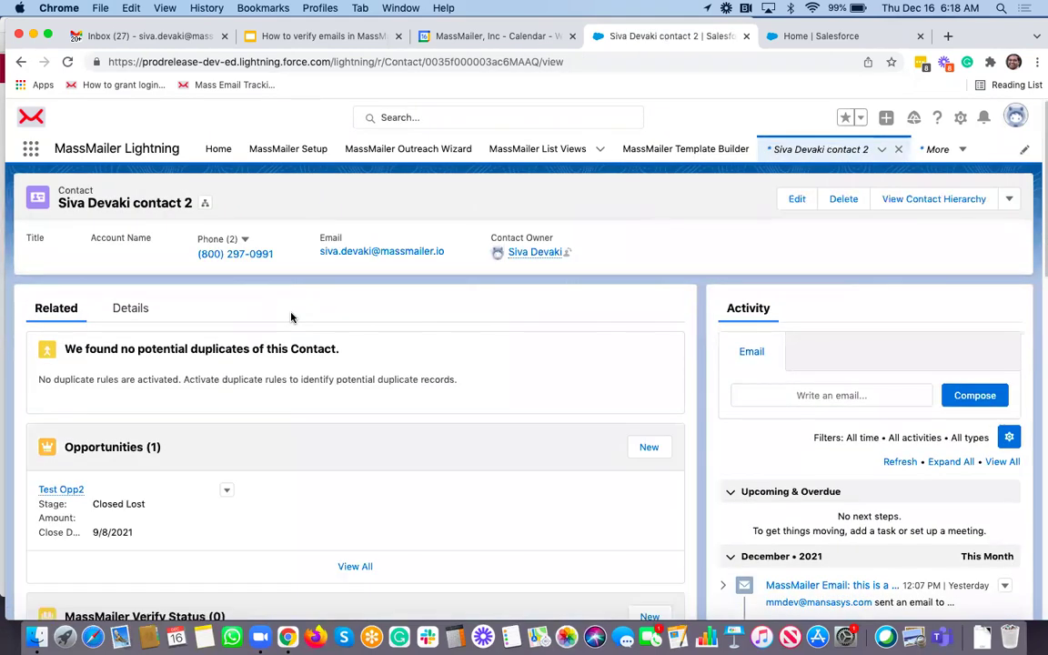
Step: Edit the contact's email by shortening the first name in the address to its initial, and save the record
left_click(797, 198)
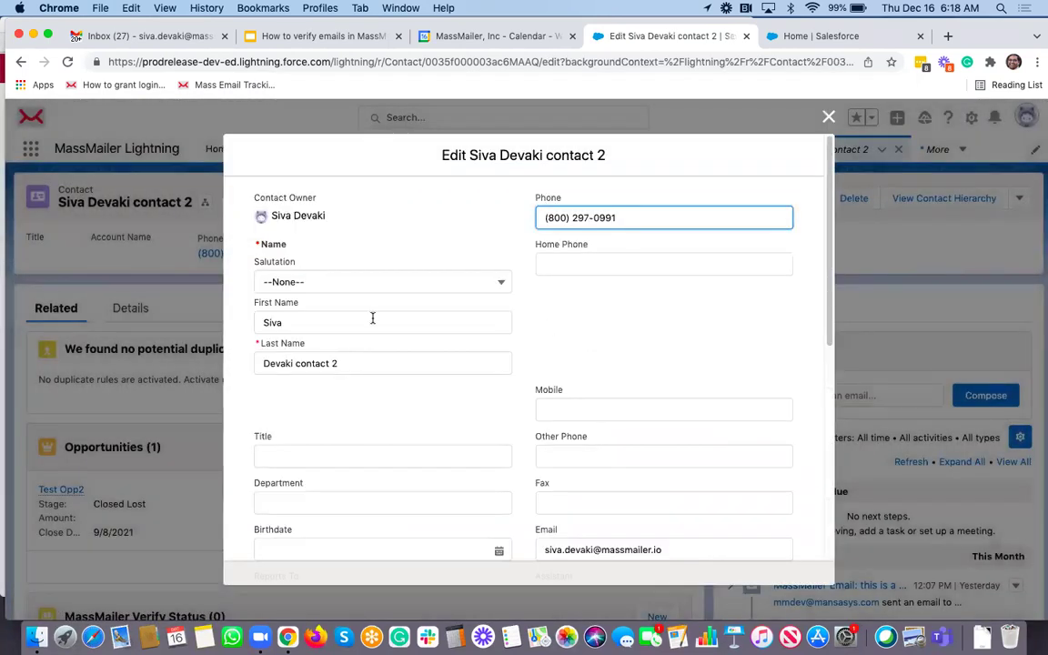
scroll(619, 495, "down", 2)
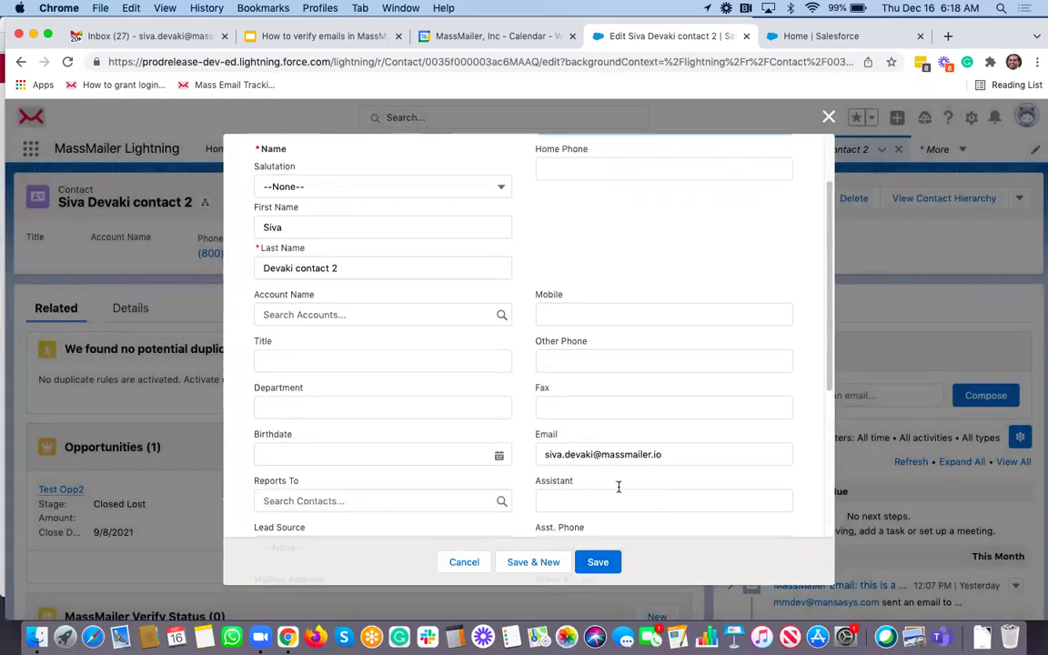
left_click(681, 453)
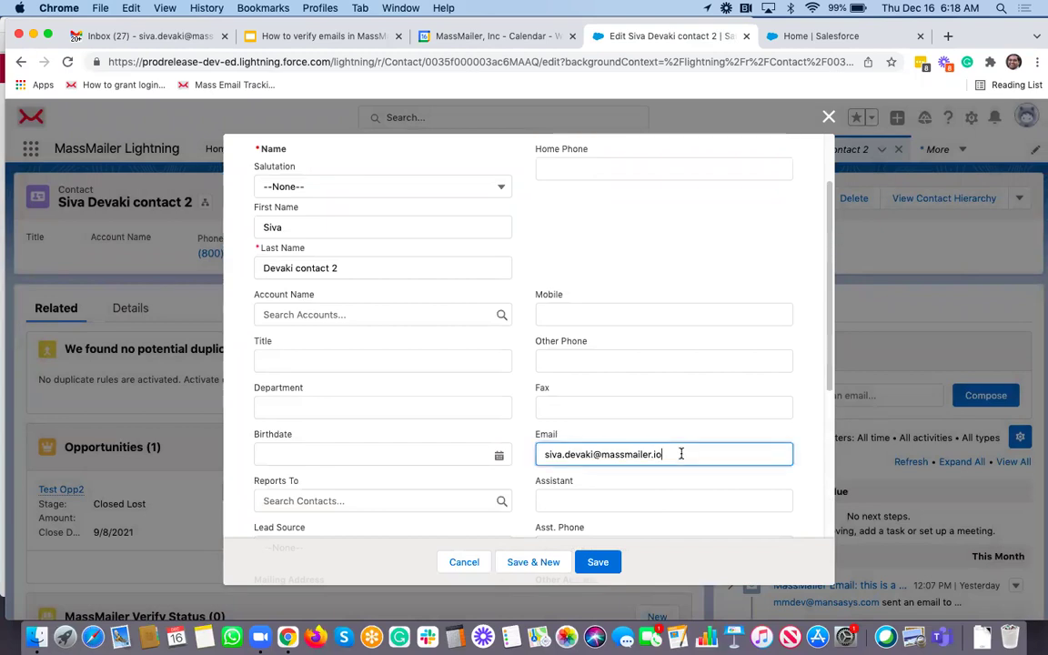
double_click(576, 452)
left_click(562, 454)
key("BackSpace")
key("BackSpace")
key("BackSpace")
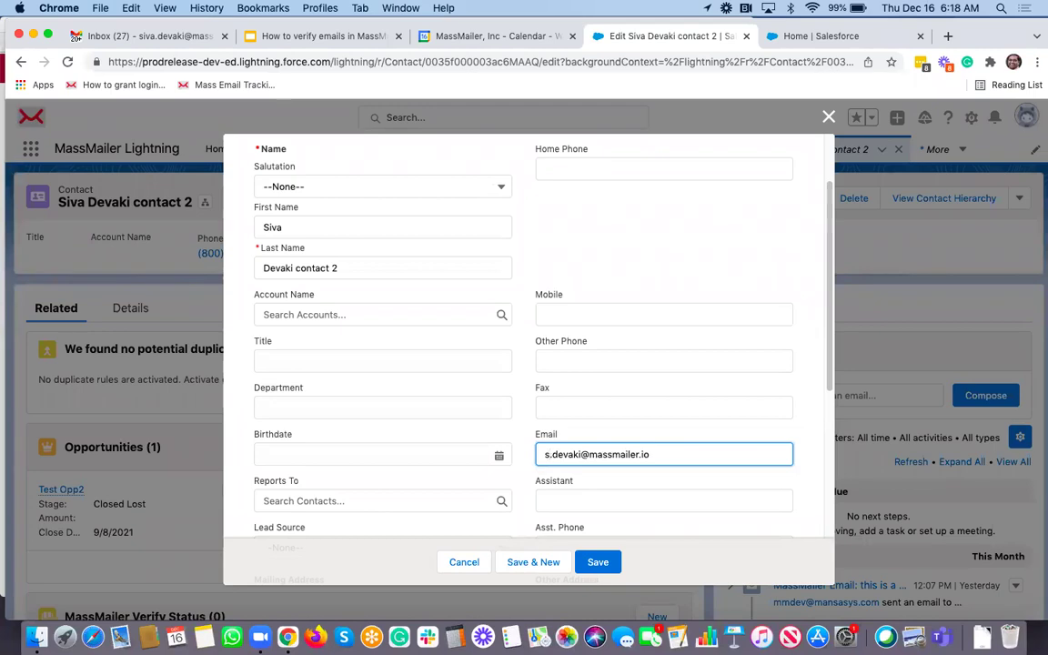
left_click(600, 562)
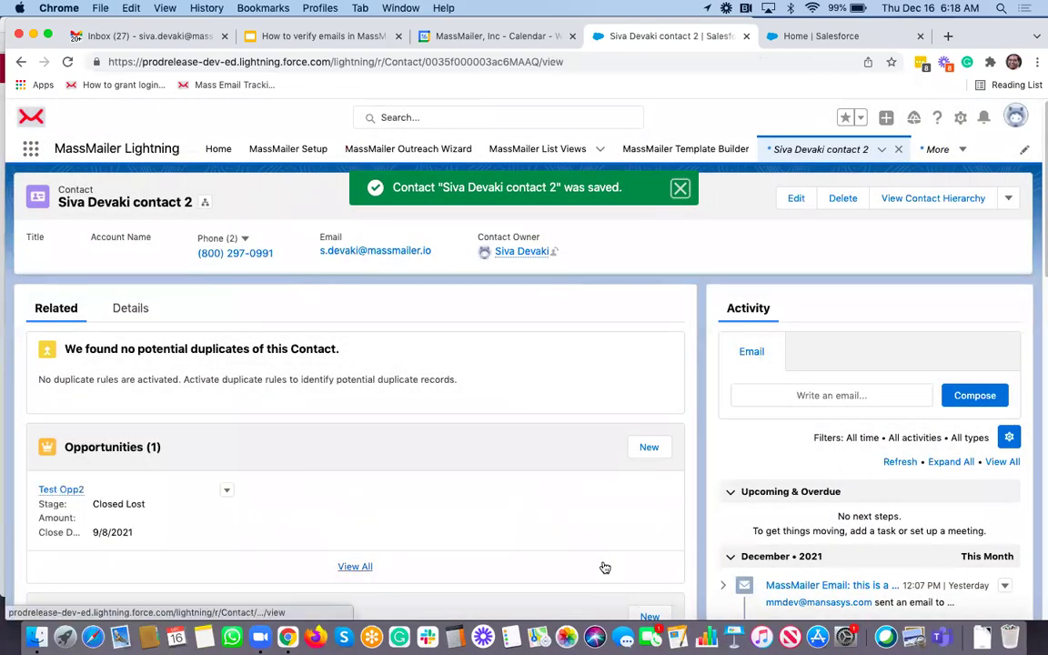
left_click(681, 189)
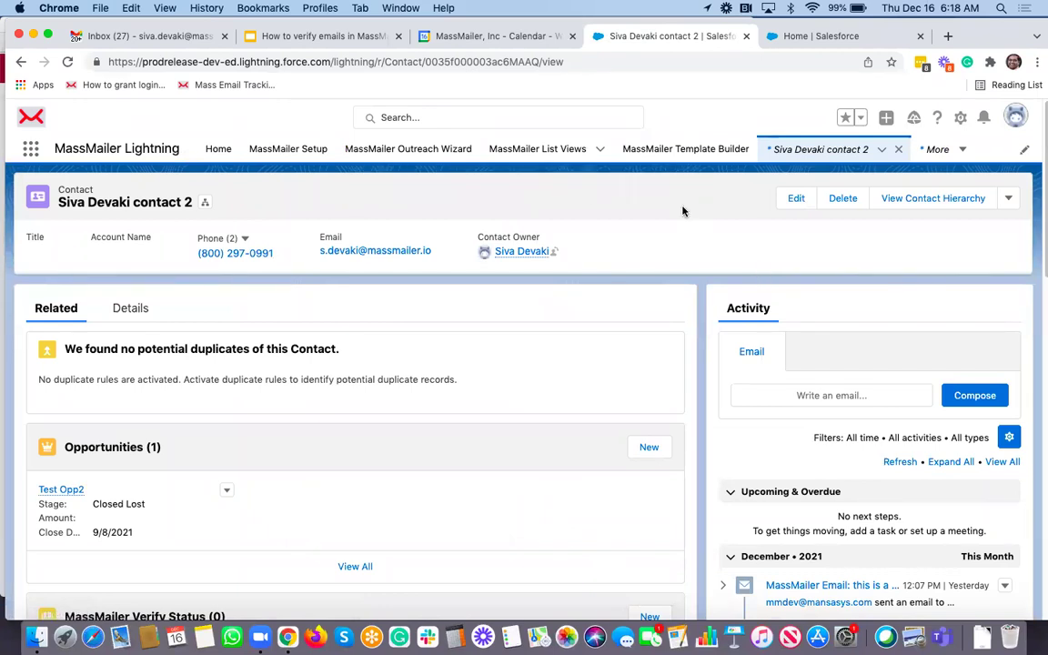
Step: Submit a MassMailer Verify job for this contact, using the Email field of the current object
left_click(1009, 199)
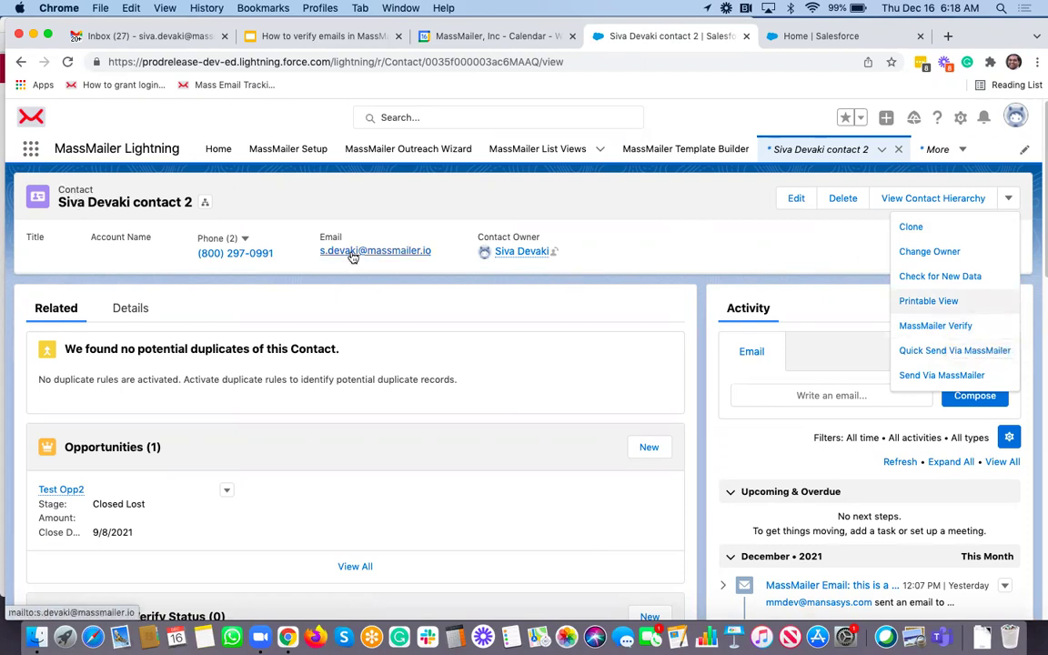
left_click(975, 326)
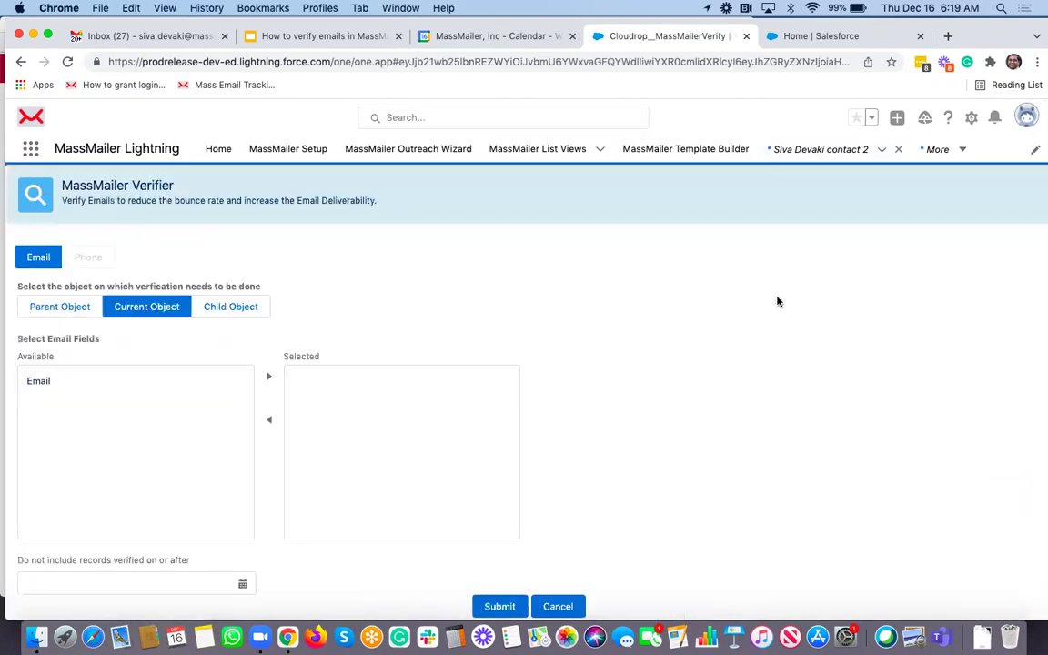
left_click(53, 381)
left_click(266, 378)
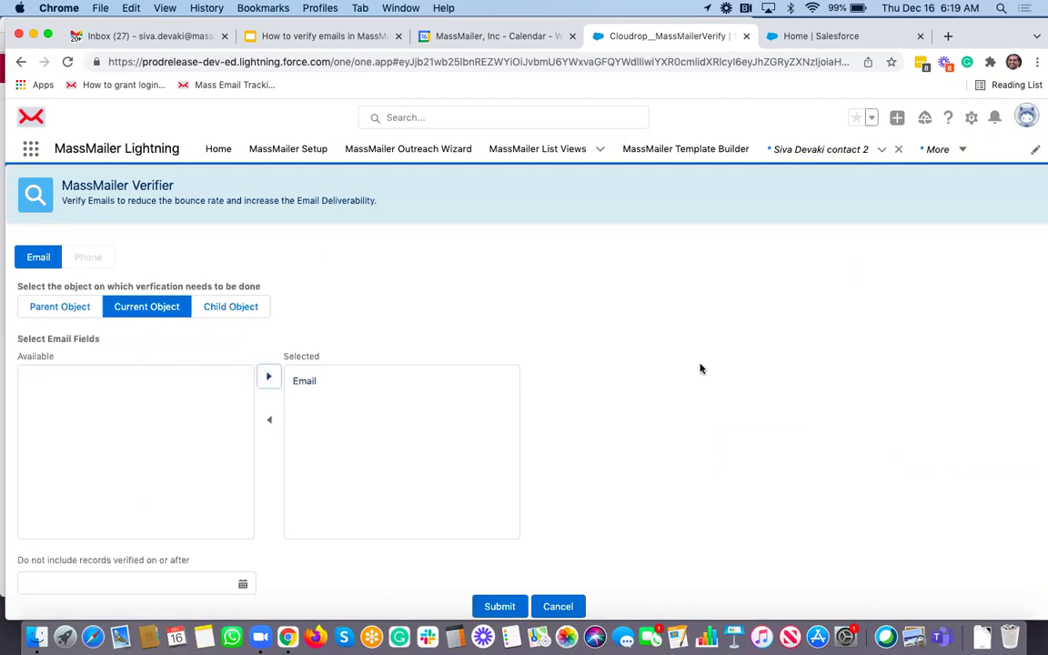
left_click(501, 607)
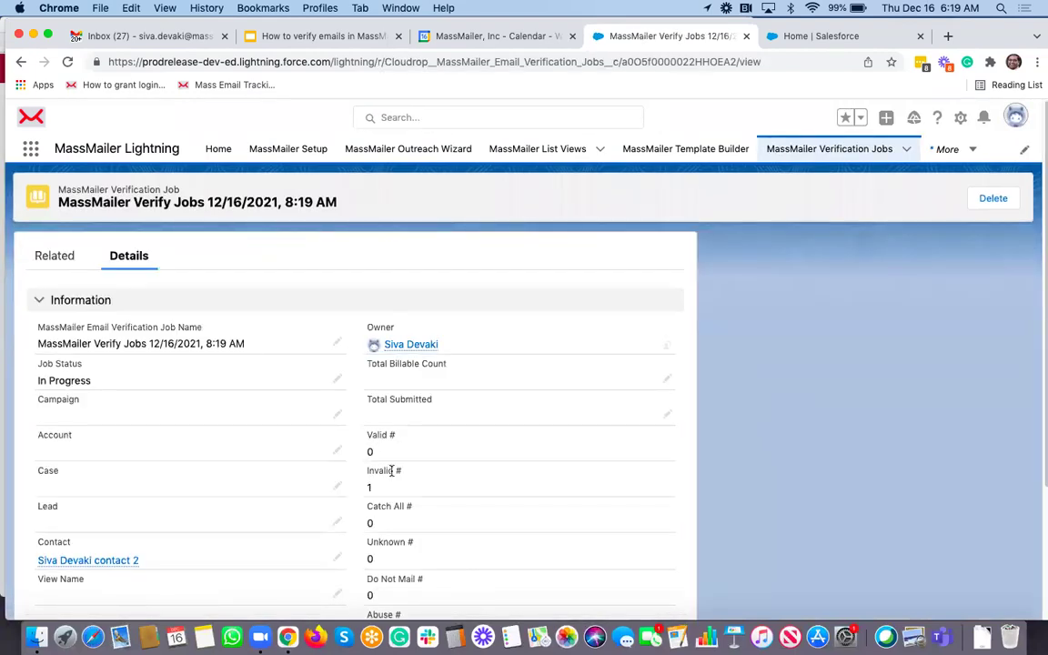
Step: Open the new job's related verify status record and examine its status, sub status and mail server details
left_click(60, 238)
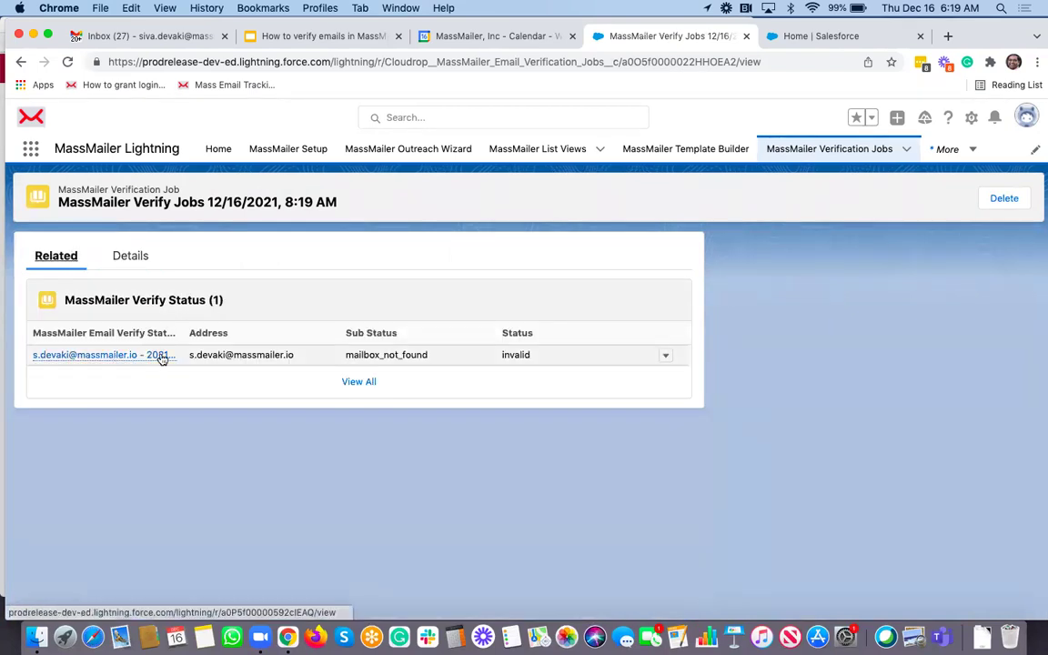
mouse_move(154, 357)
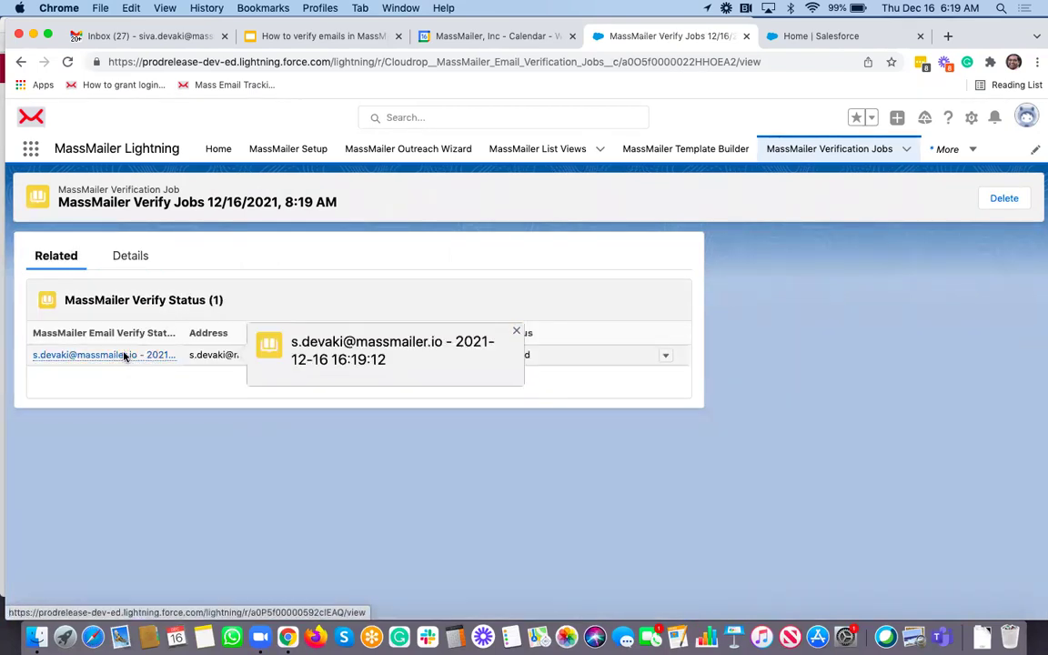
left_click(125, 356)
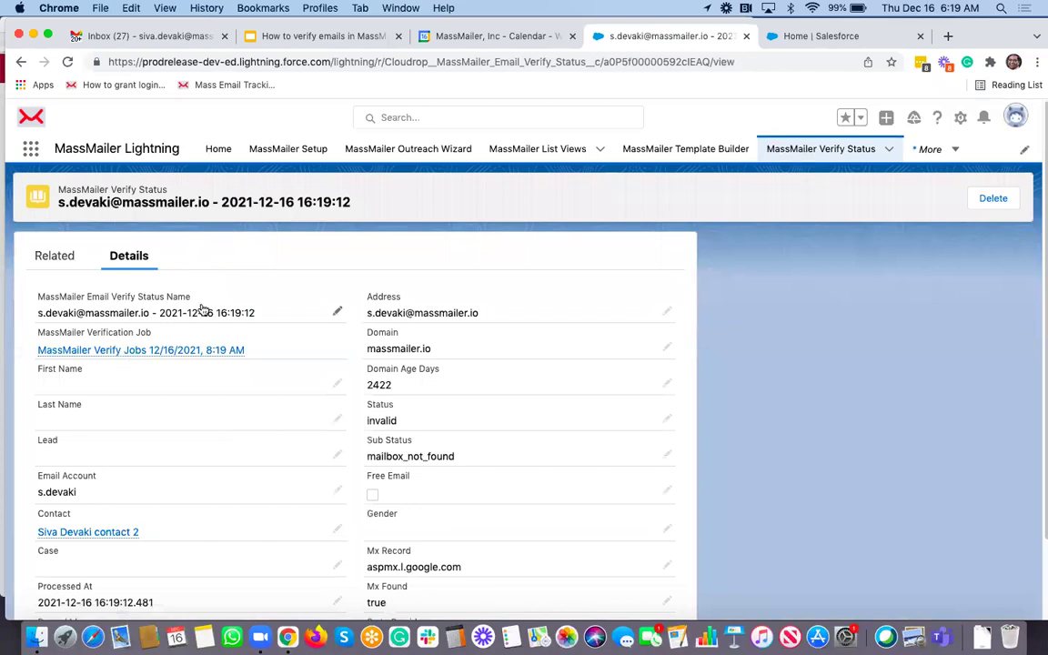
scroll(206, 307, "down", 2)
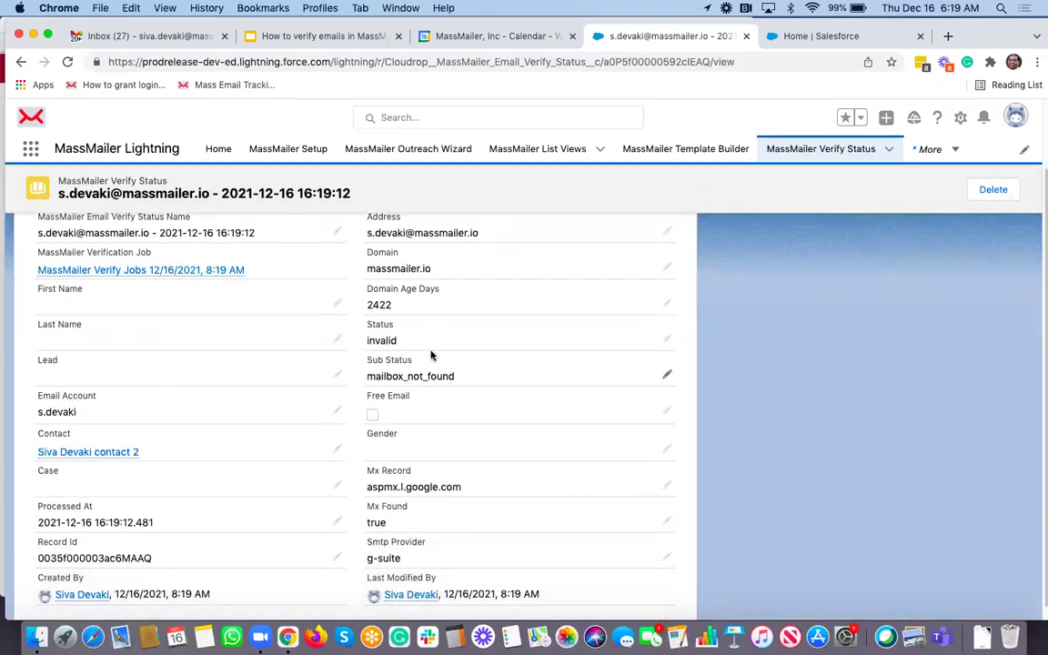
scroll(431, 354, "down", 1)
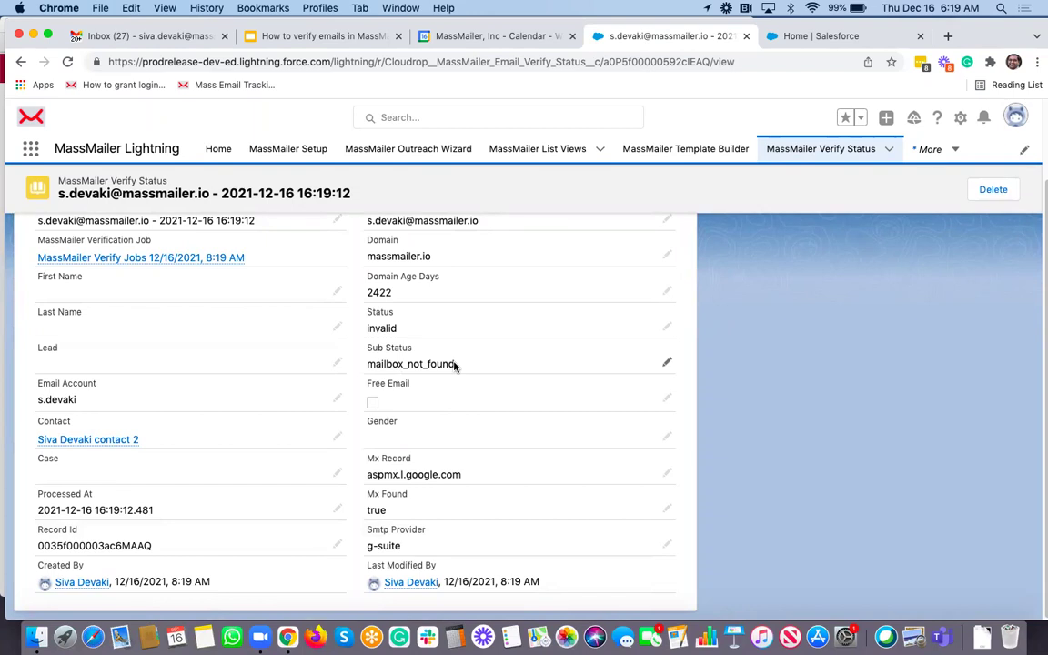
Step: Open the contact linked to the verify status and review its MassMailer Verify Status and MassMailer Suppressions lists
left_click(75, 440)
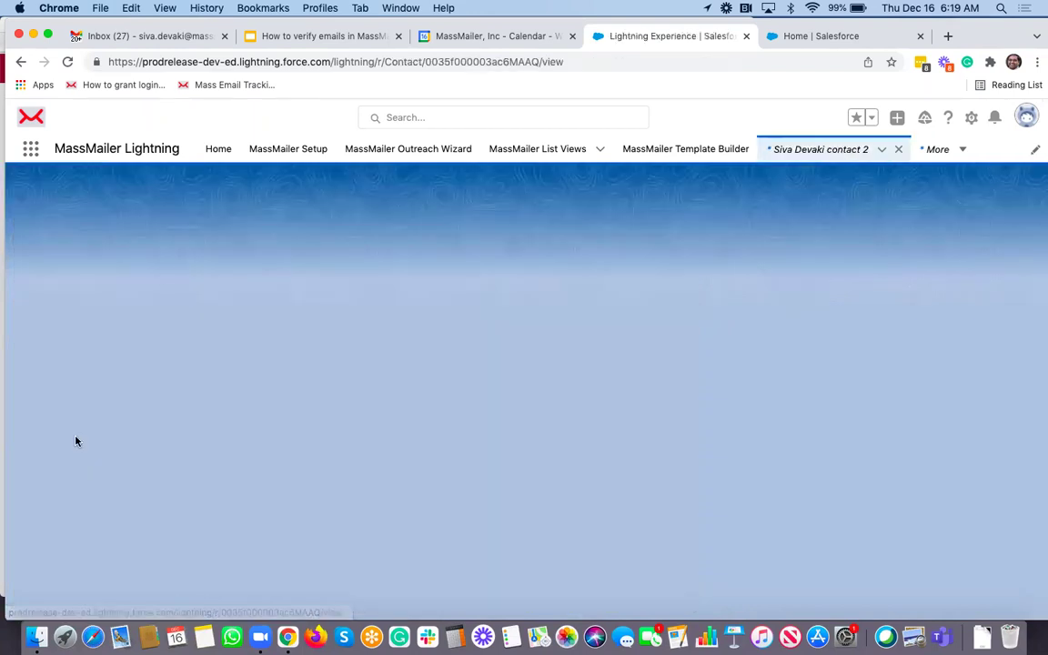
scroll(590, 403, "down", 1)
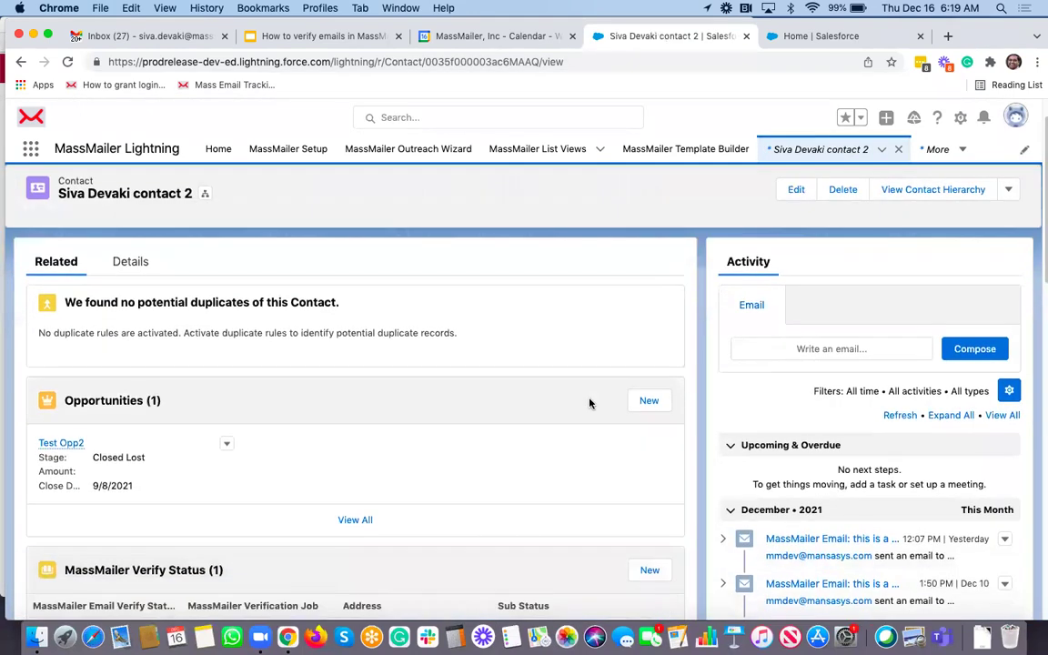
scroll(589, 403, "down", 5)
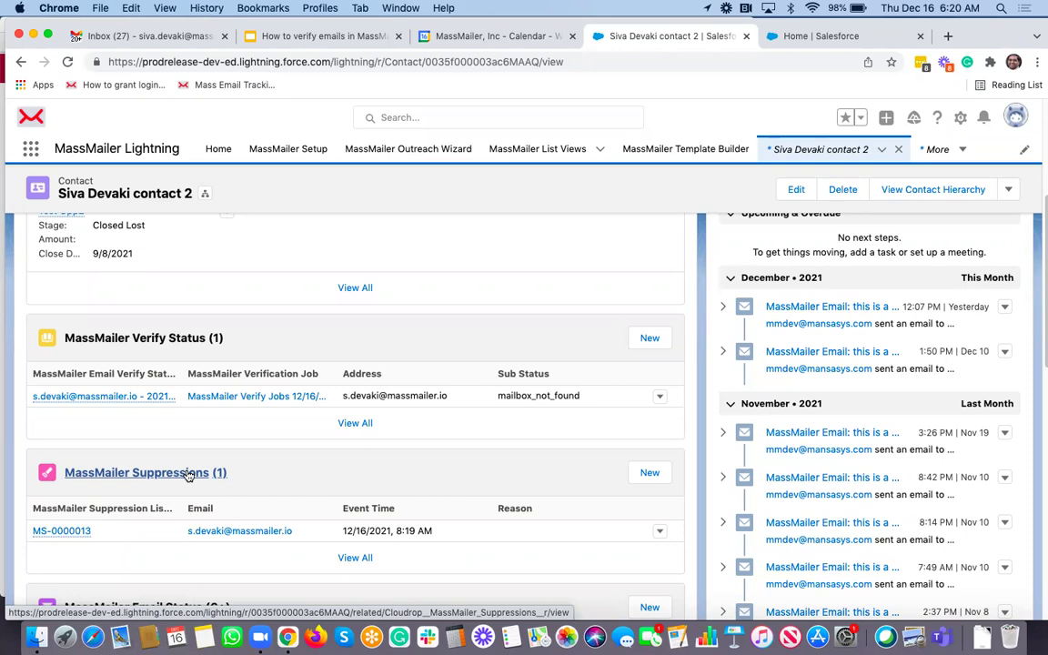
scroll(166, 301, "up", 5)
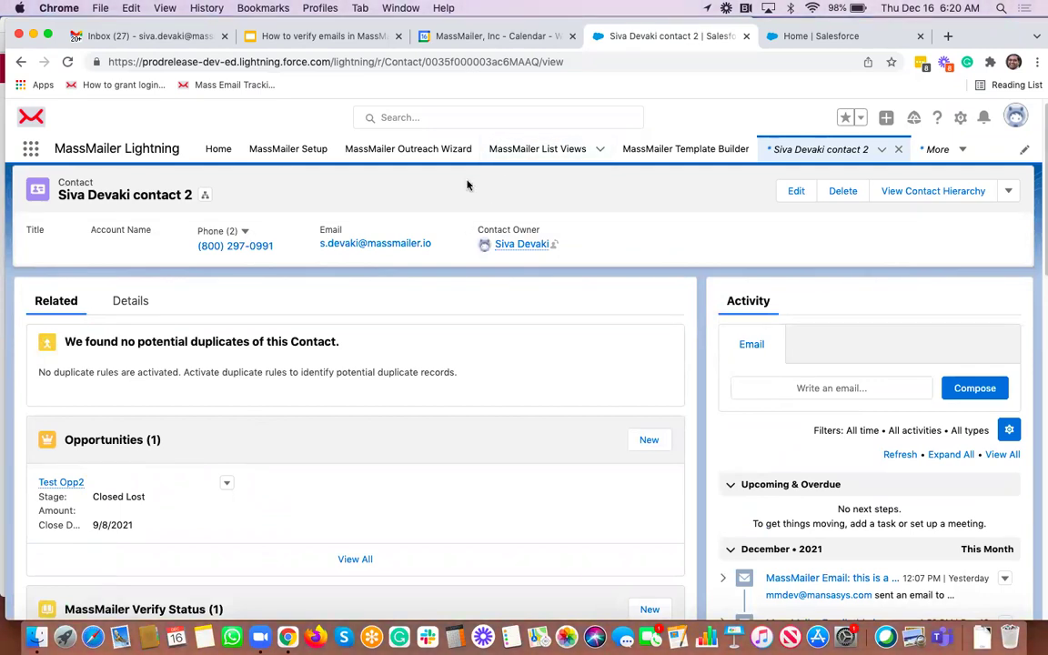
Step: Switch to the Sales app's browser tab and open the MM Test list view of Contacts
left_click(816, 38)
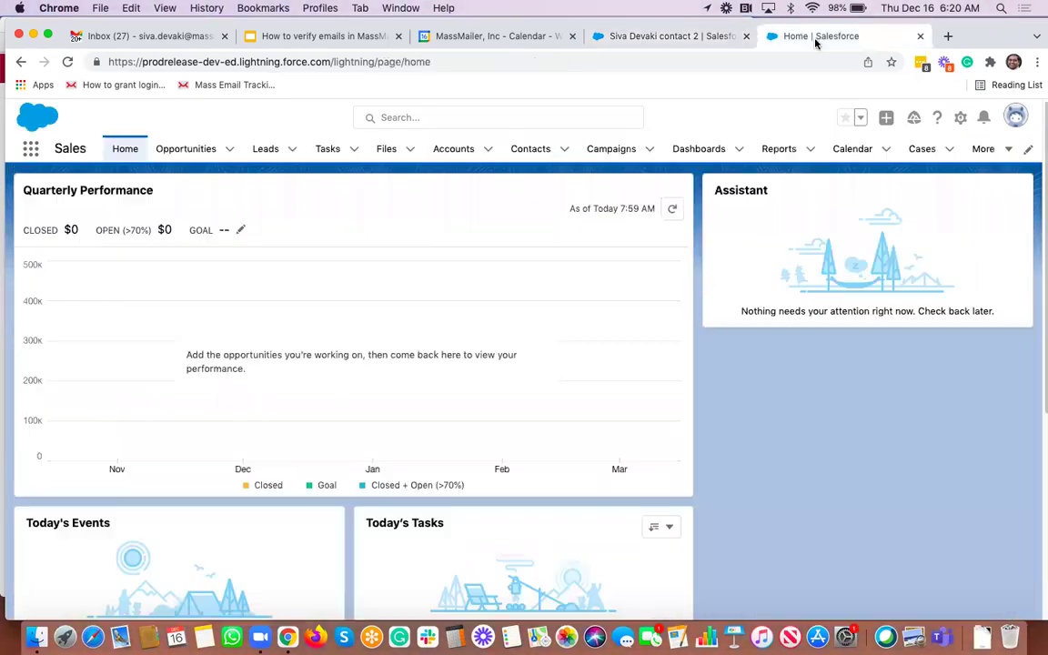
left_click(528, 148)
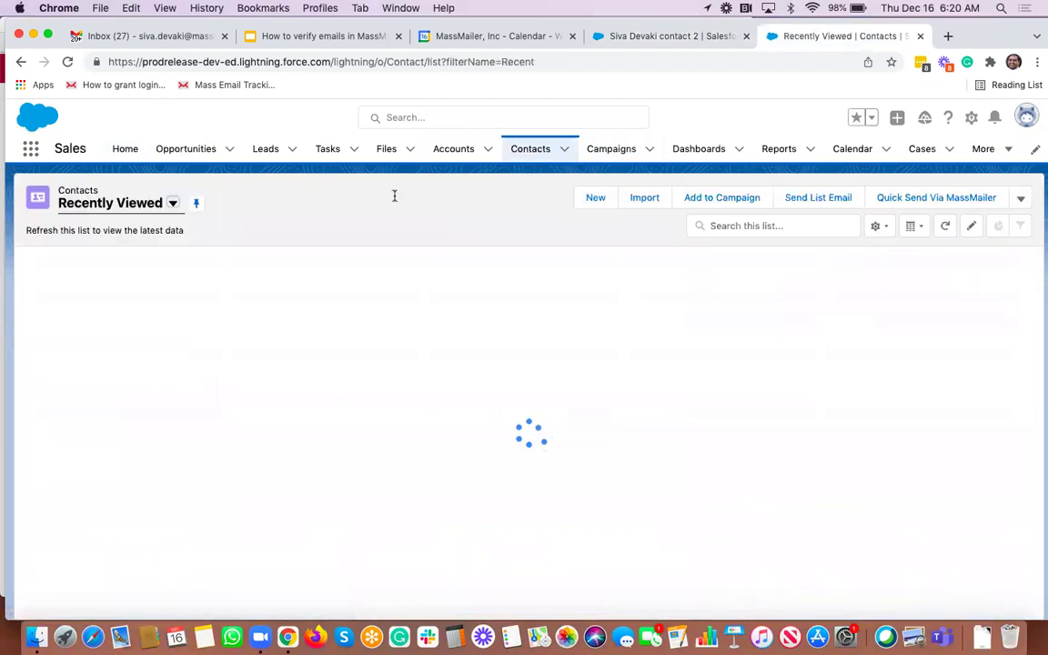
left_click(173, 206)
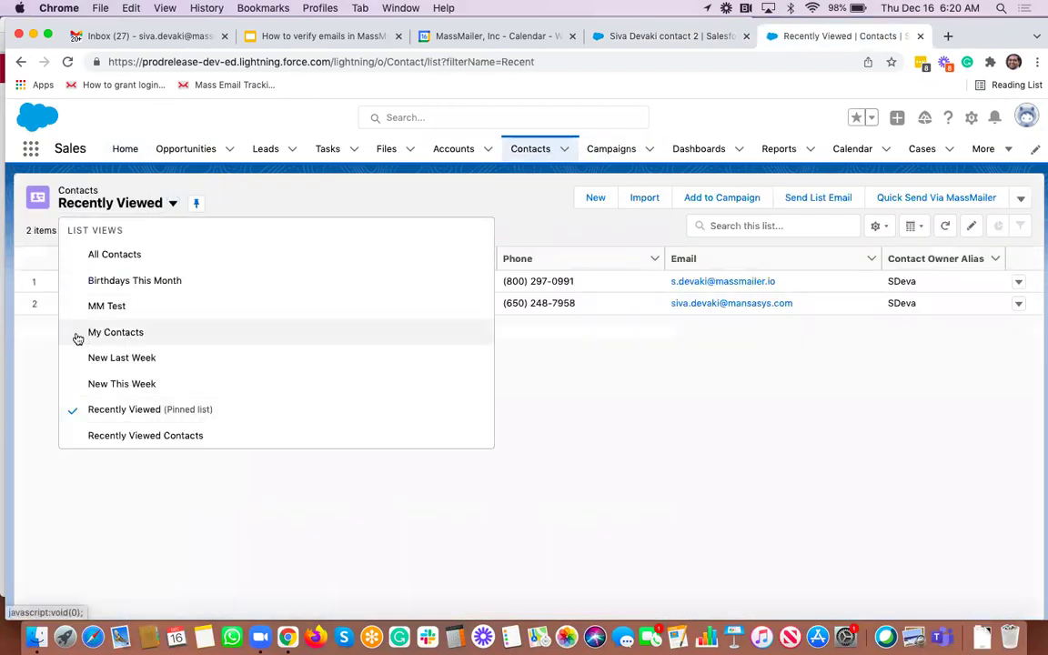
left_click(107, 303)
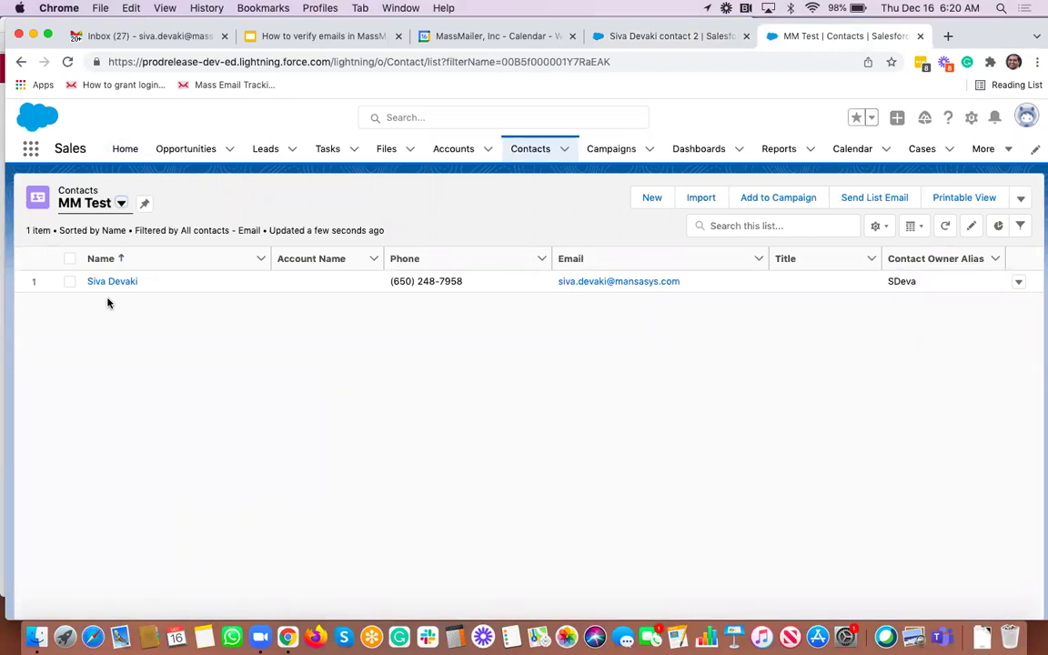
Step: Change the MM Test list's Email contains filter to the contact's surname, save it and close the filters
left_click(1020, 226)
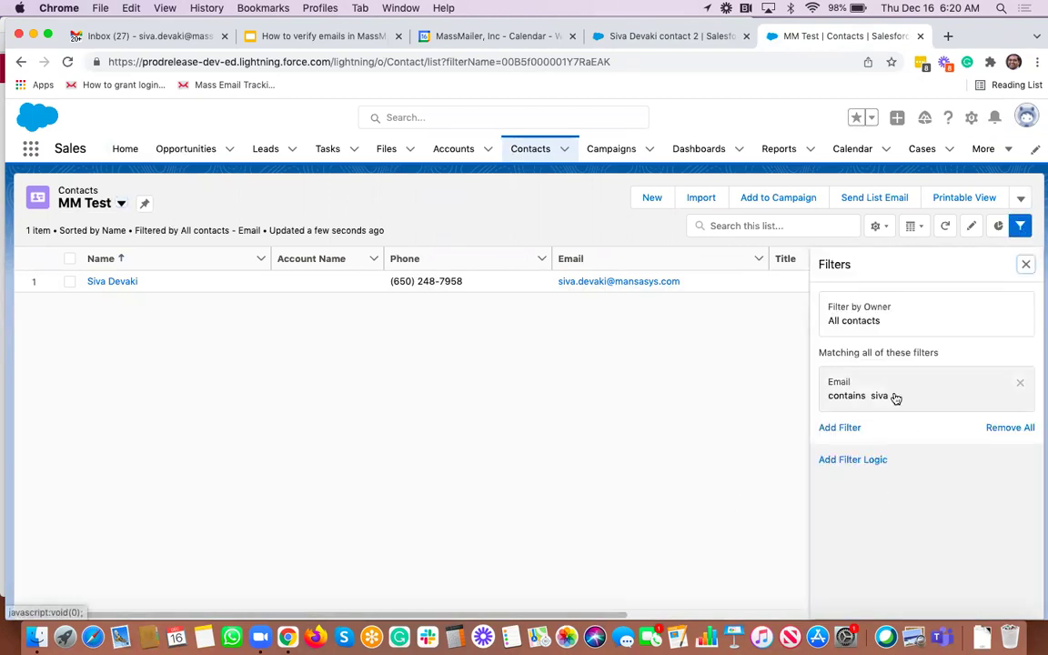
left_click(905, 400)
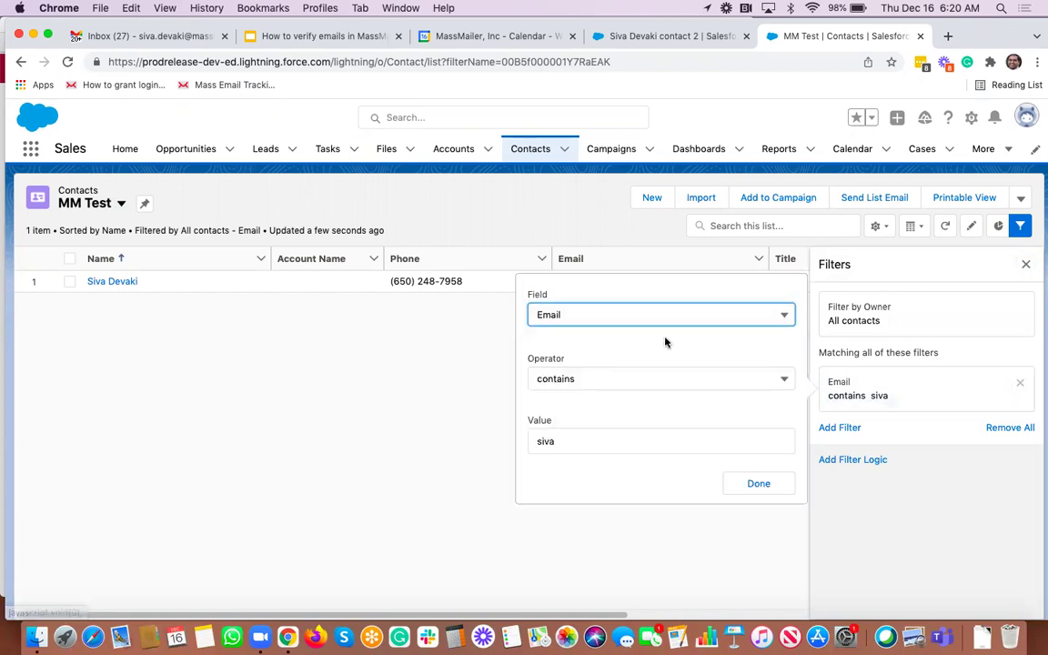
double_click(573, 443)
type("devaki")
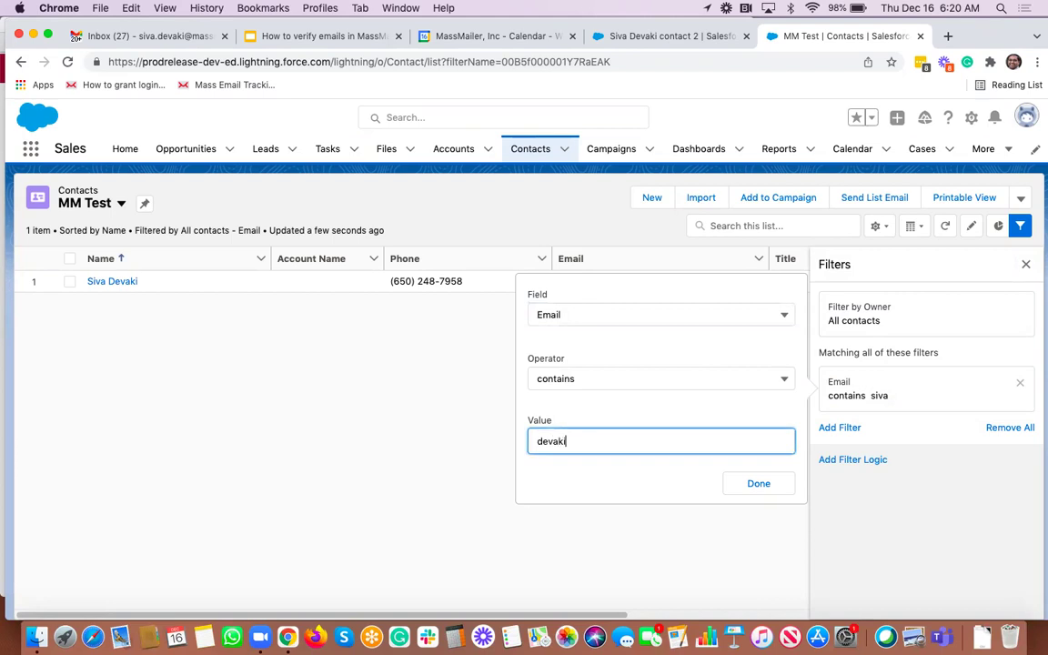
left_click(752, 486)
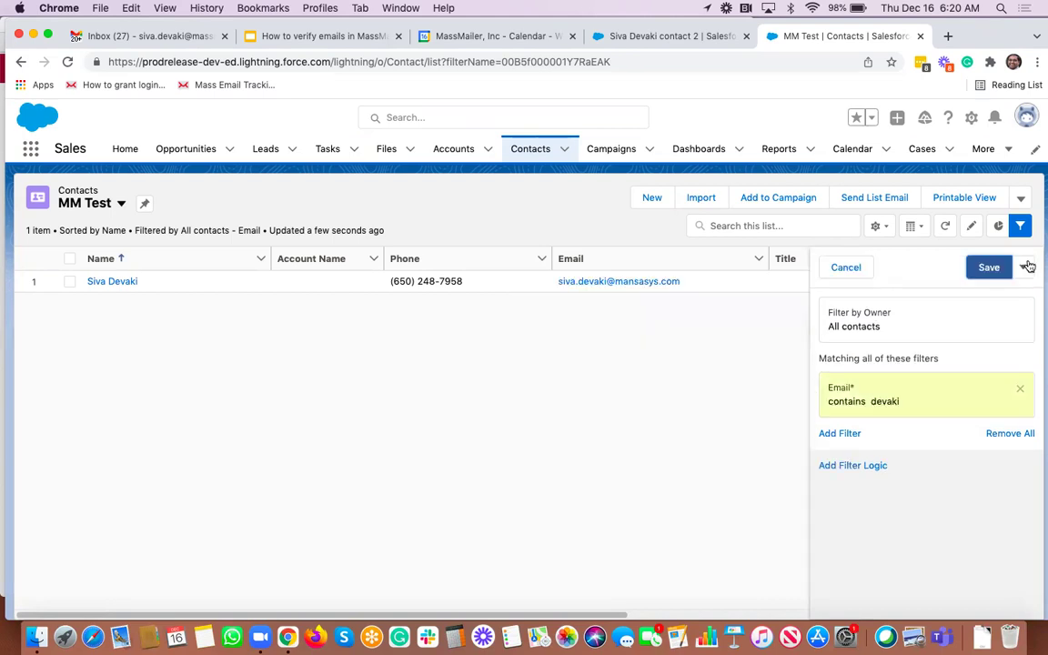
left_click(1007, 267)
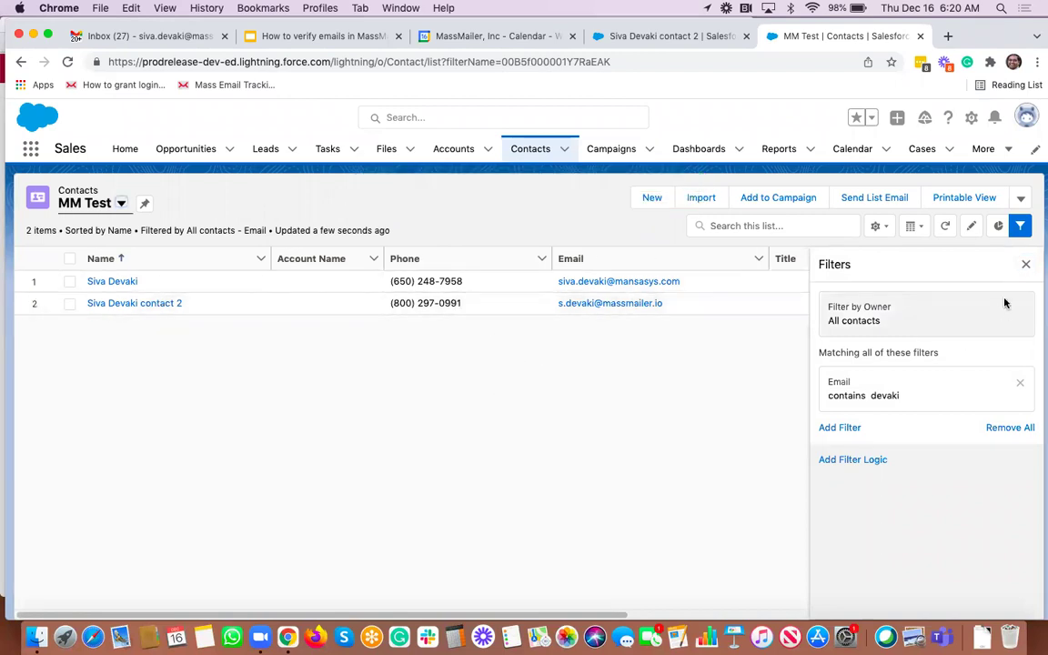
left_click(1025, 264)
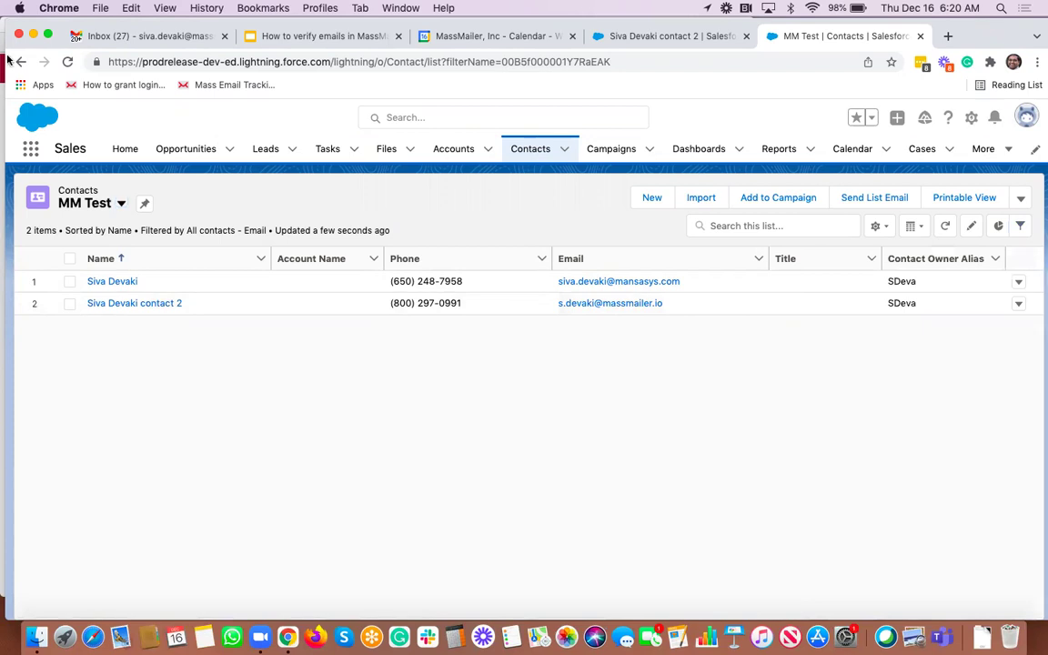
Step: Run MassMailer Verify on the MM Test contact list for the current object's Email field and submit it
left_click(1021, 199)
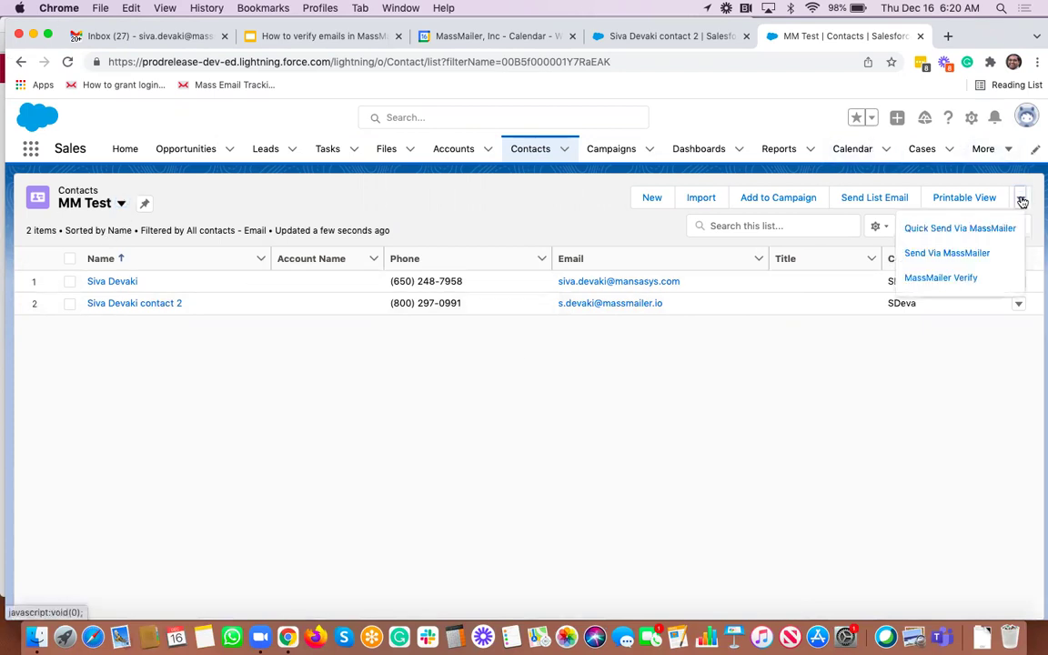
left_click(946, 279)
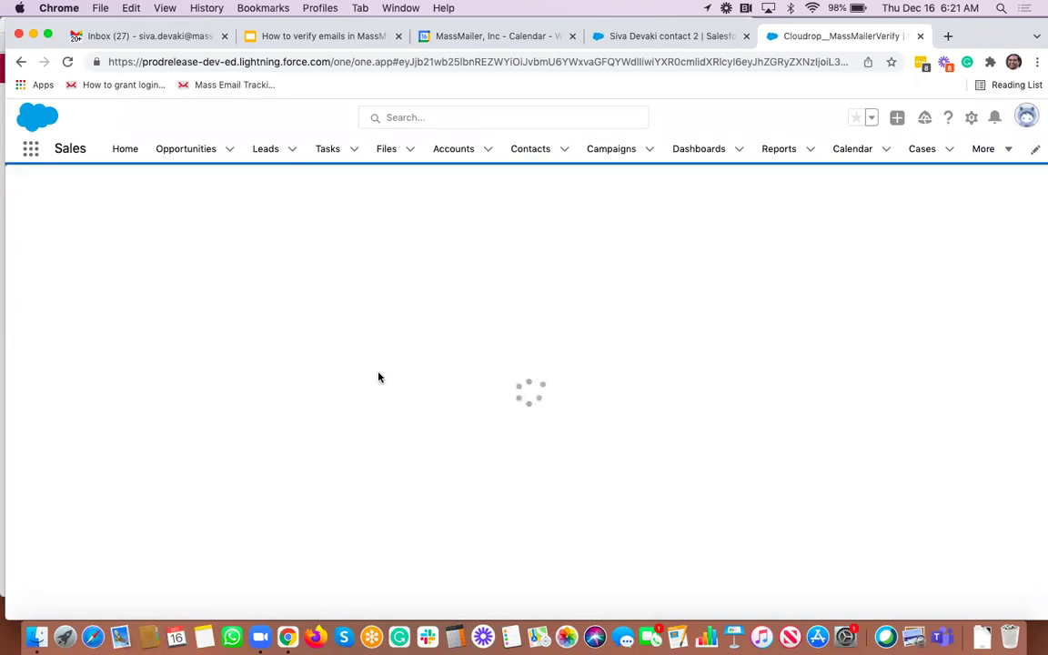
left_click(163, 381)
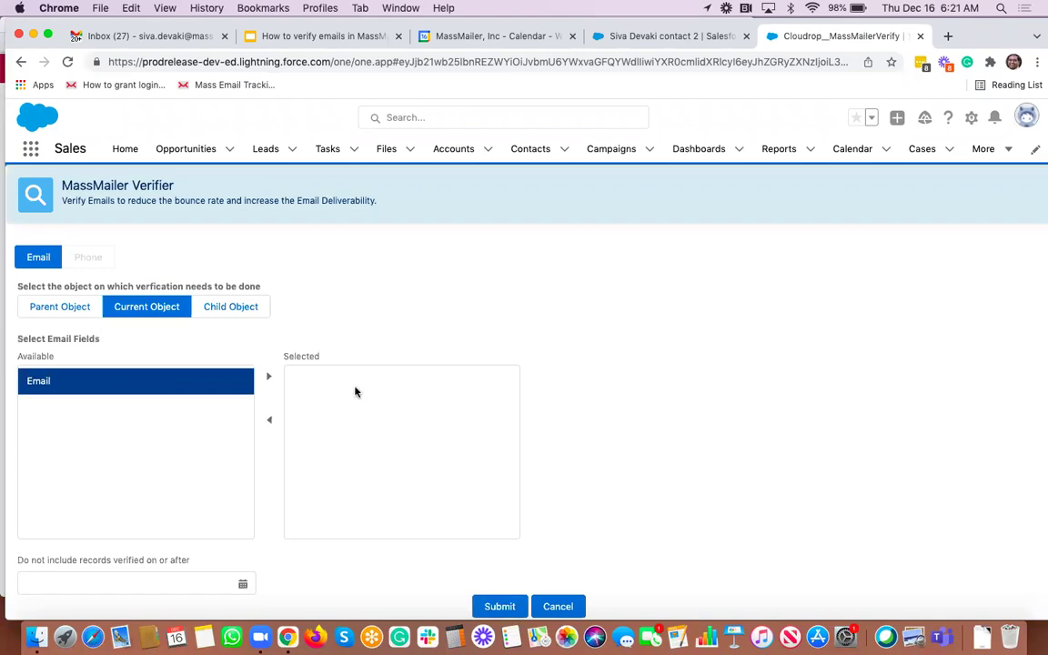
left_click(268, 376)
left_click(499, 605)
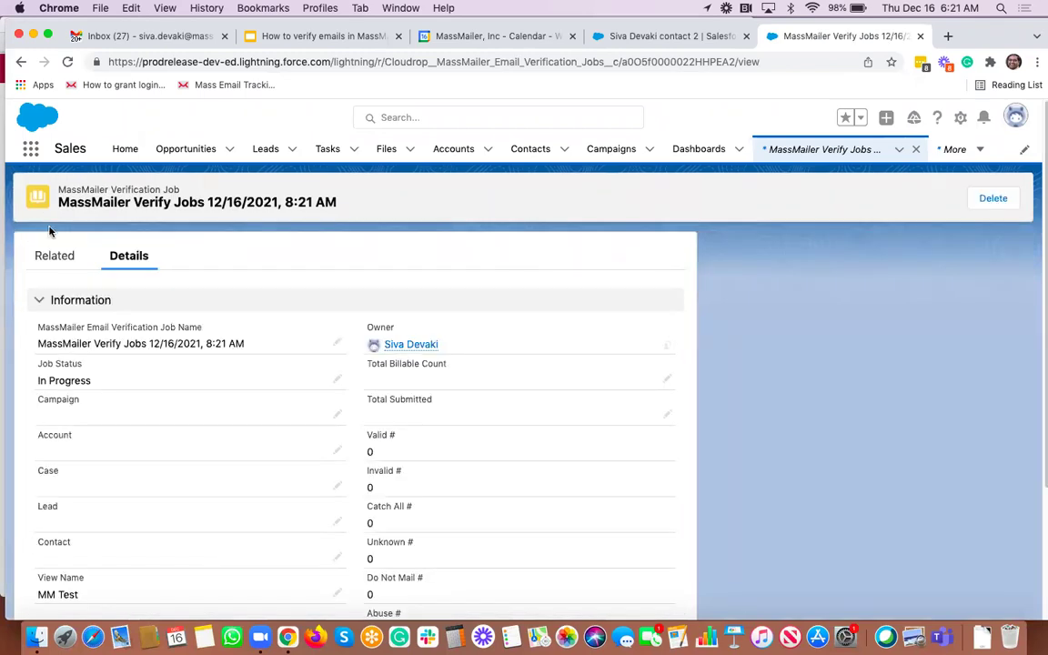
Step: Review the new job's related verify statuses, reload its details and examine the job status and result counts
left_click(42, 254)
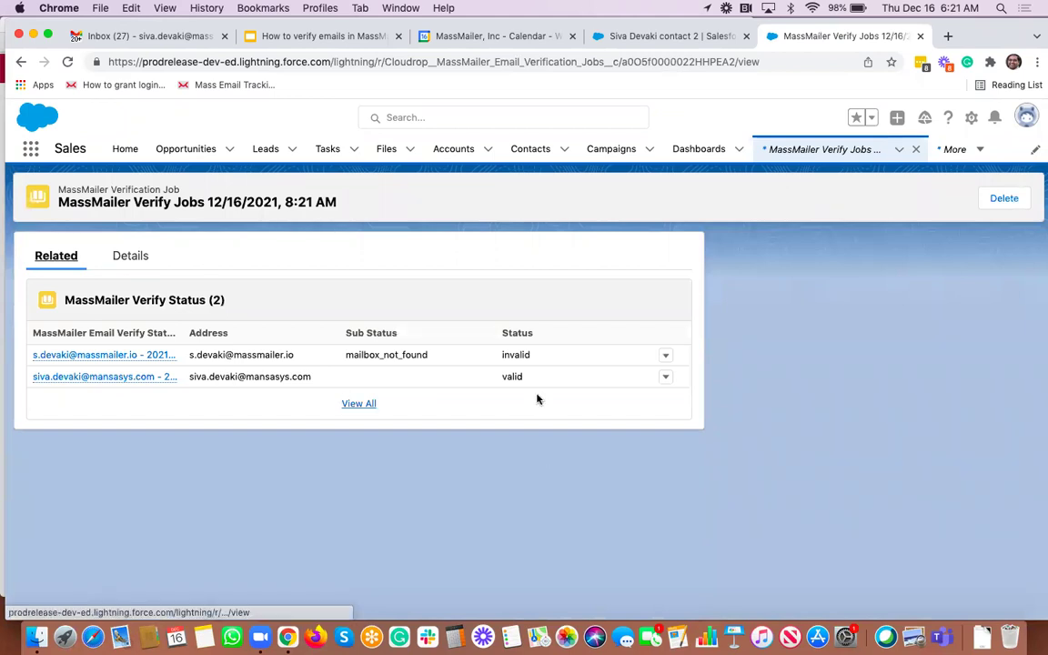
left_click(133, 259)
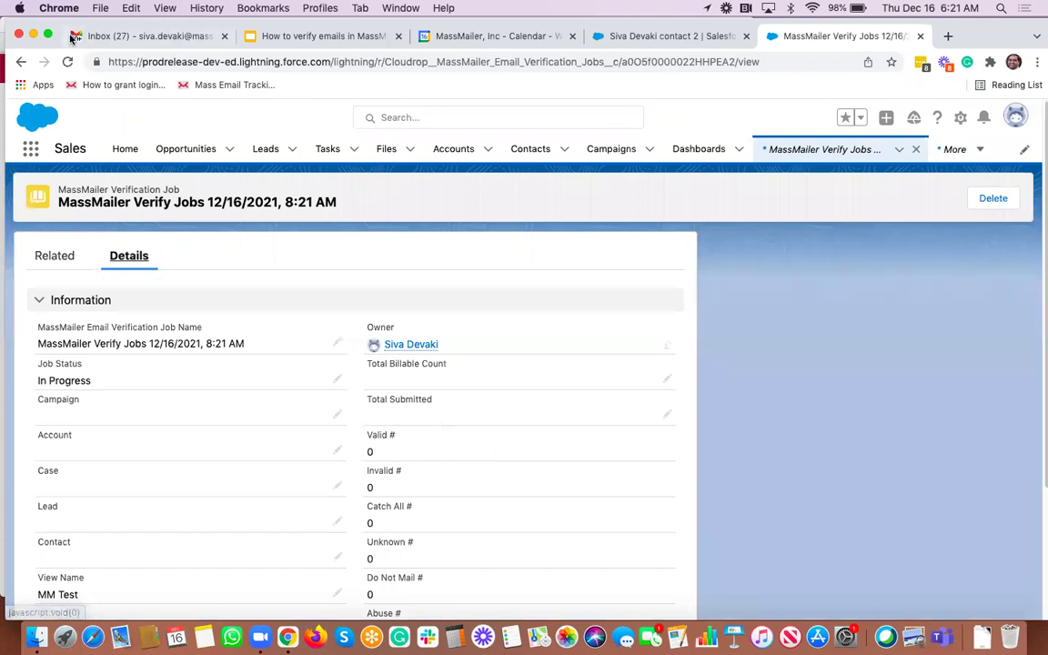
left_click(68, 63)
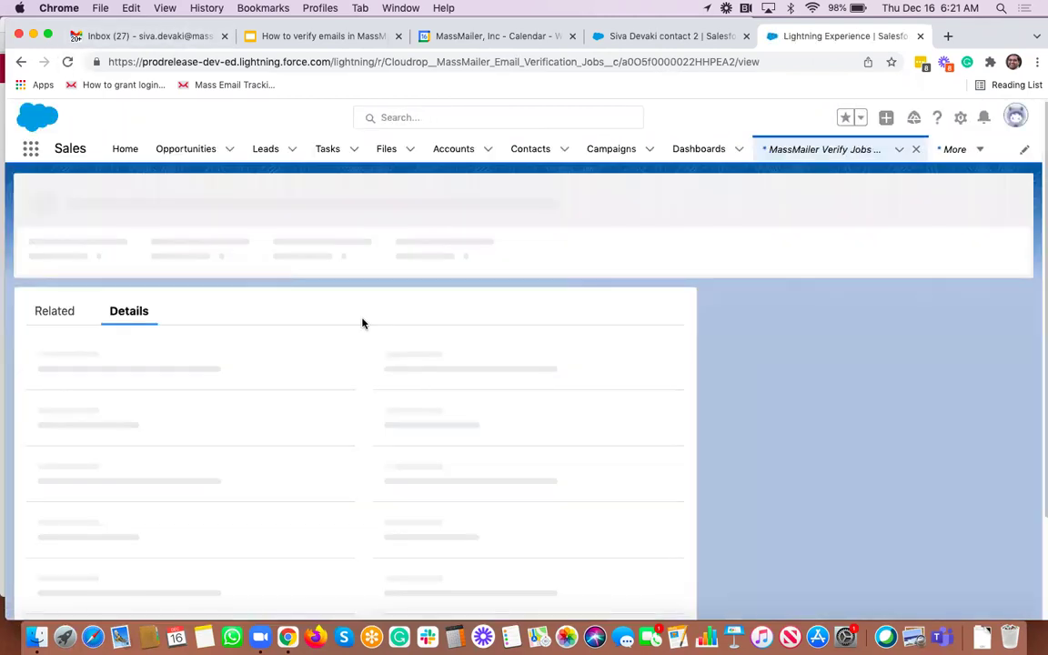
scroll(362, 323, "down", 3)
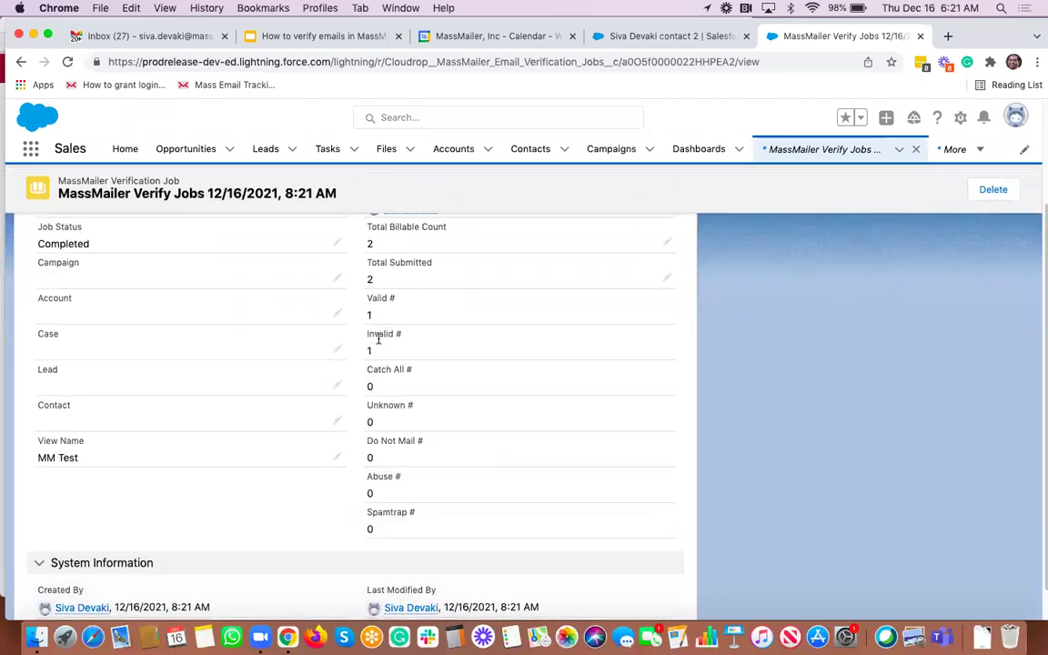
scroll(378, 338, "down", 1)
scroll(379, 338, "up", 5)
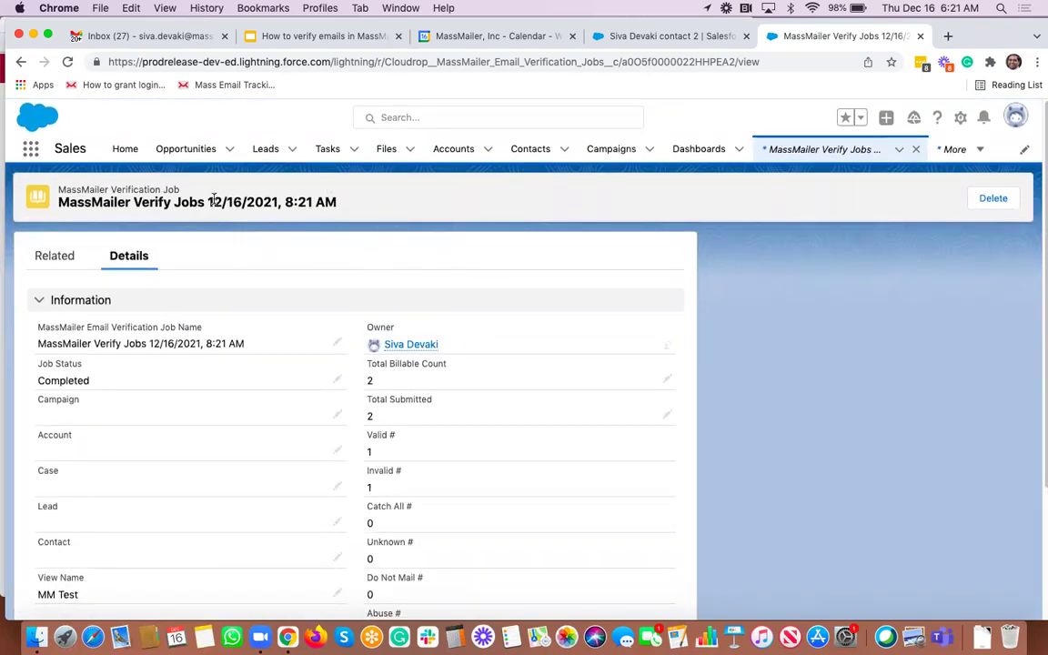
Step: Open the campaign "demo campaign dec 10" and review its related lists down to the Campaign Members chart
left_click(615, 151)
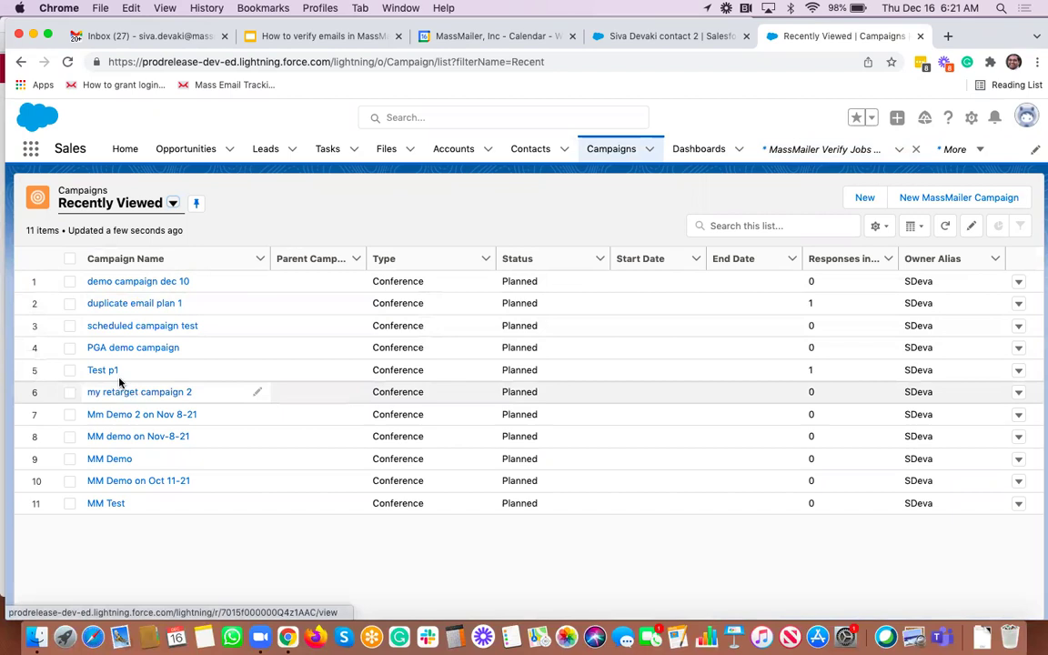
left_click(117, 282)
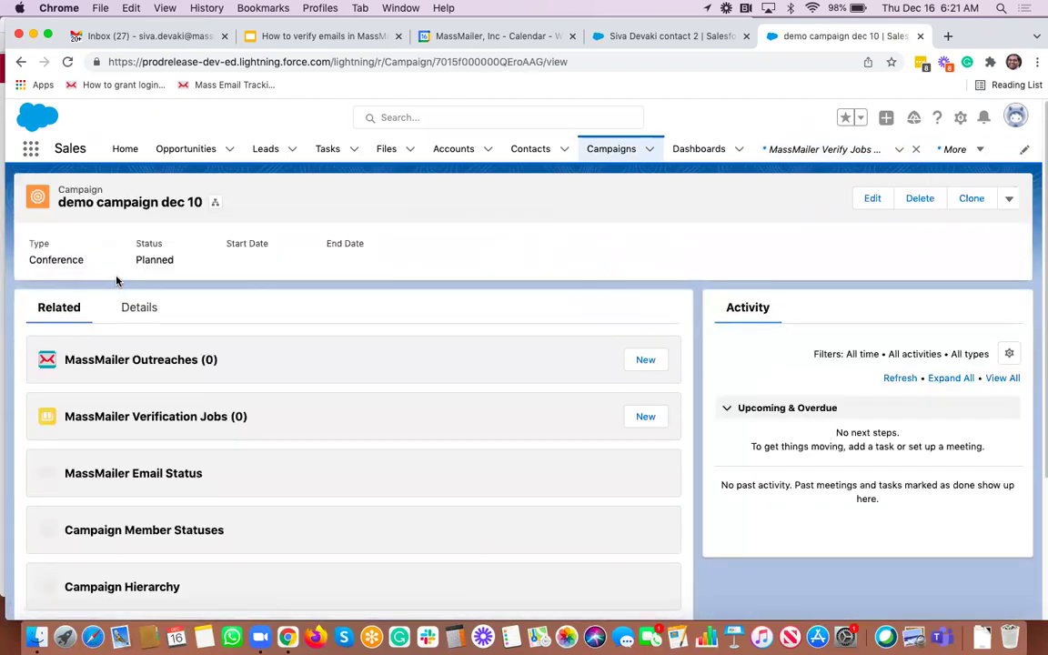
scroll(117, 282, "down", 10)
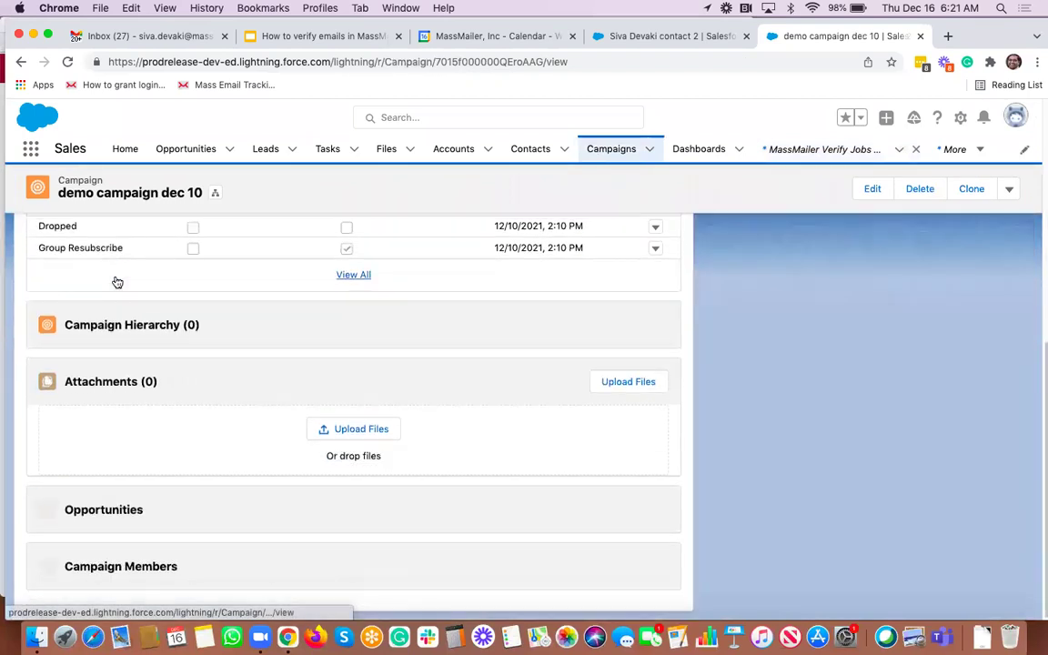
scroll(290, 474, "down", 4)
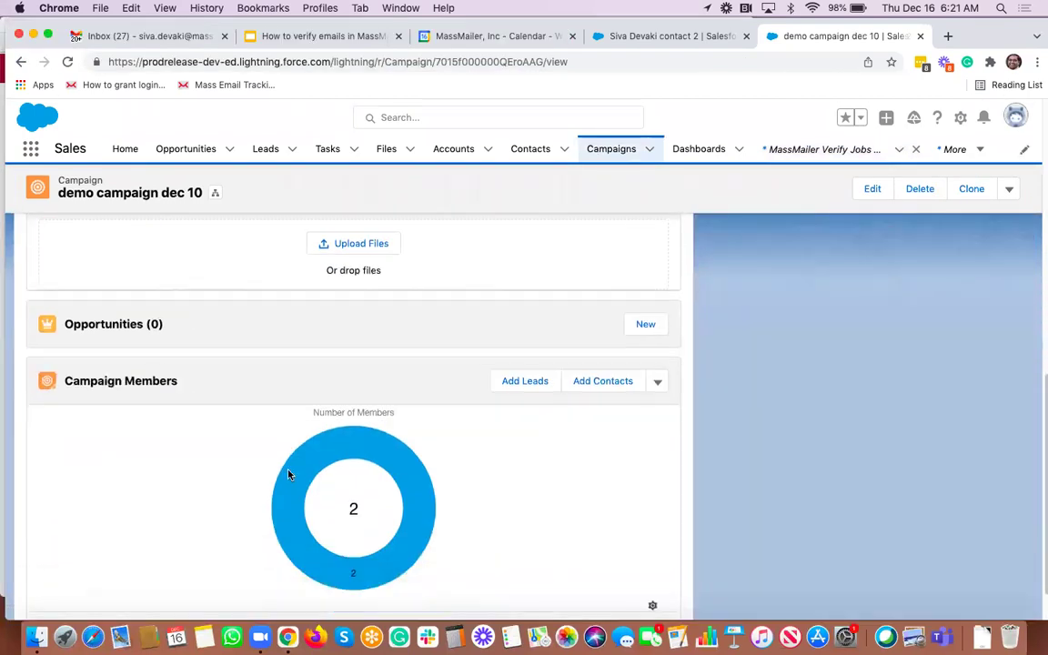
scroll(291, 474, "down", 1)
mouse_move(341, 414)
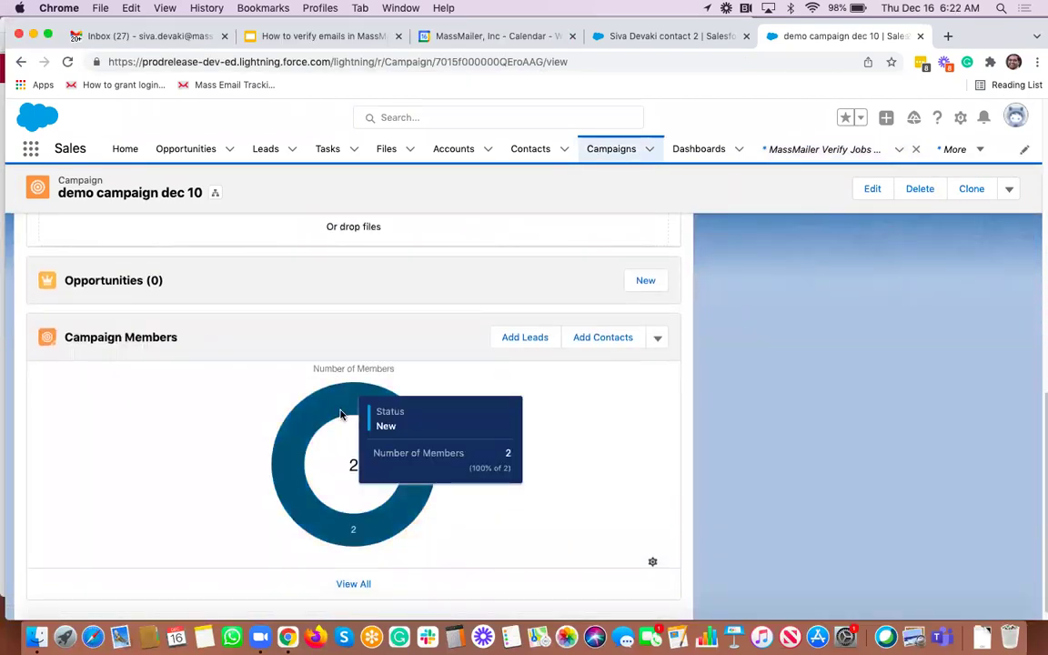
scroll(342, 414, "up", 12)
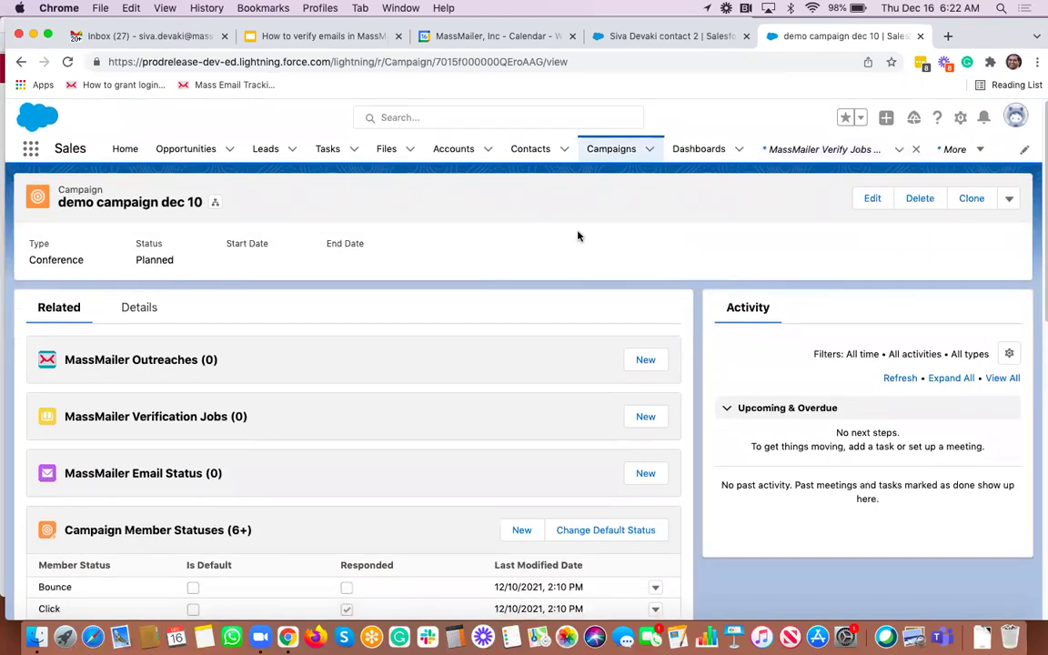
Step: Start MassMailer Verify for the campaign and choose the child object Campaign Member (CampaignId)
left_click(1008, 198)
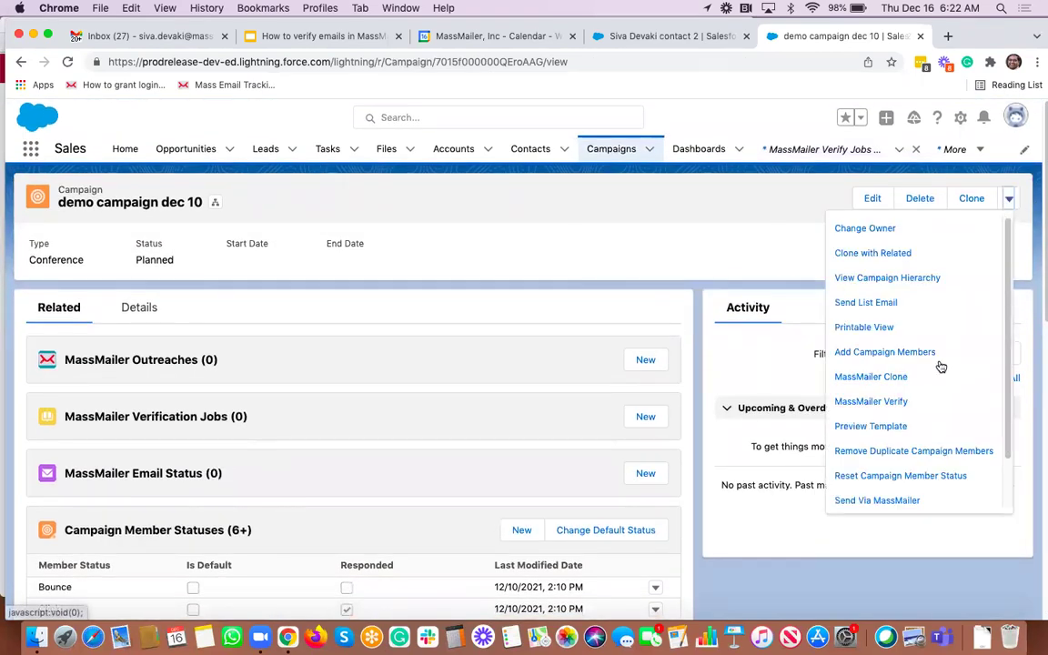
left_click(878, 402)
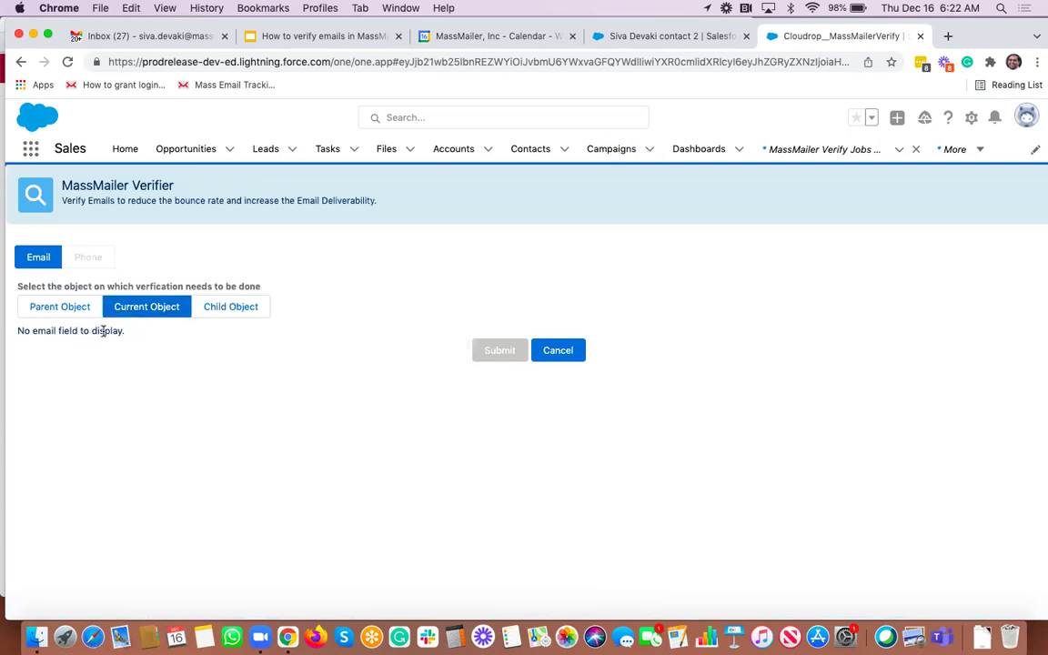
left_click(235, 308)
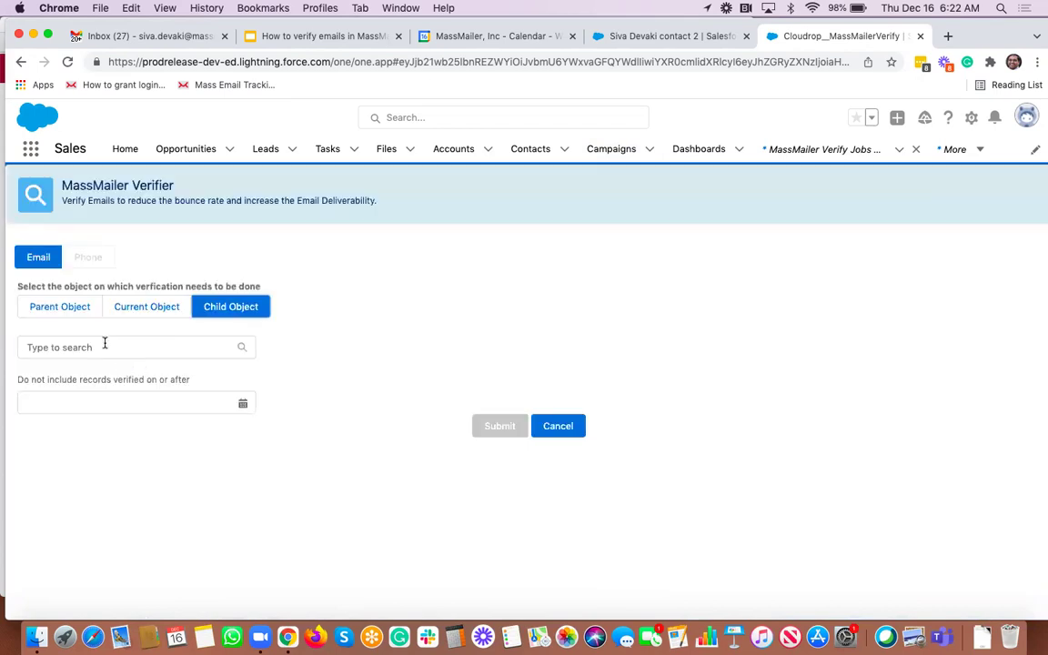
left_click(105, 343)
left_click(103, 382)
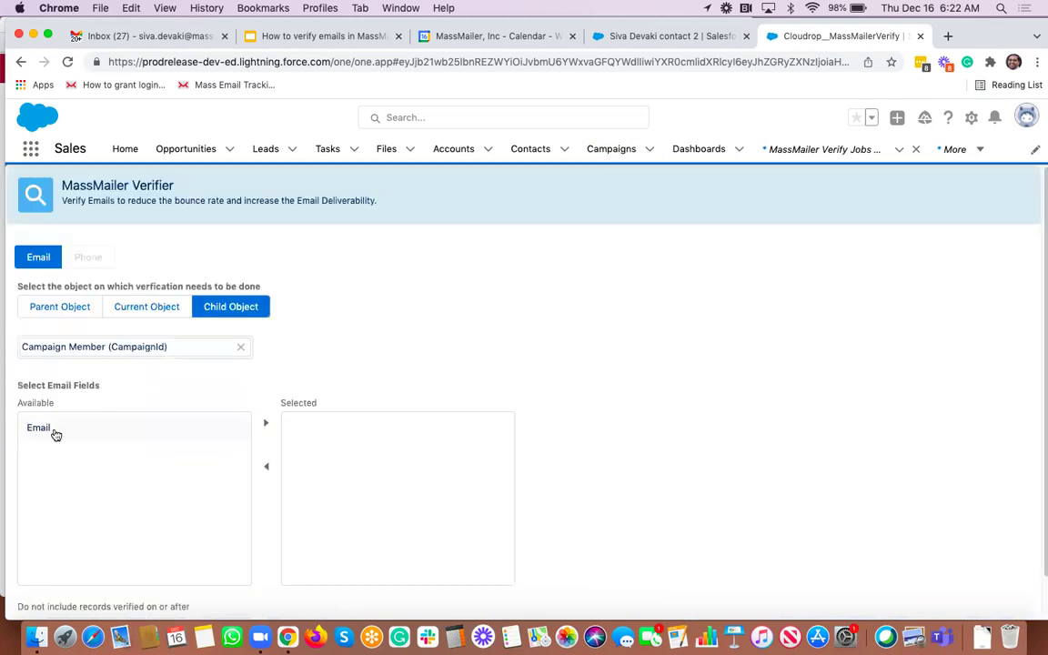
Step: Select the campaign members' Email field for verification and submit the job
left_click(55, 435)
left_click(265, 423)
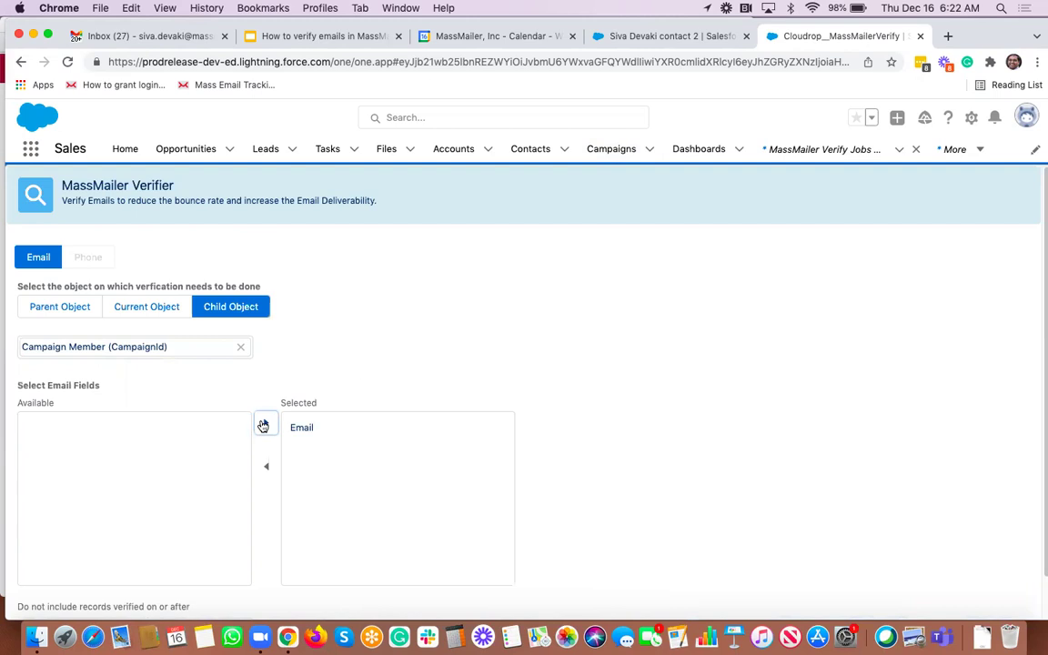
scroll(624, 347, "down", 1)
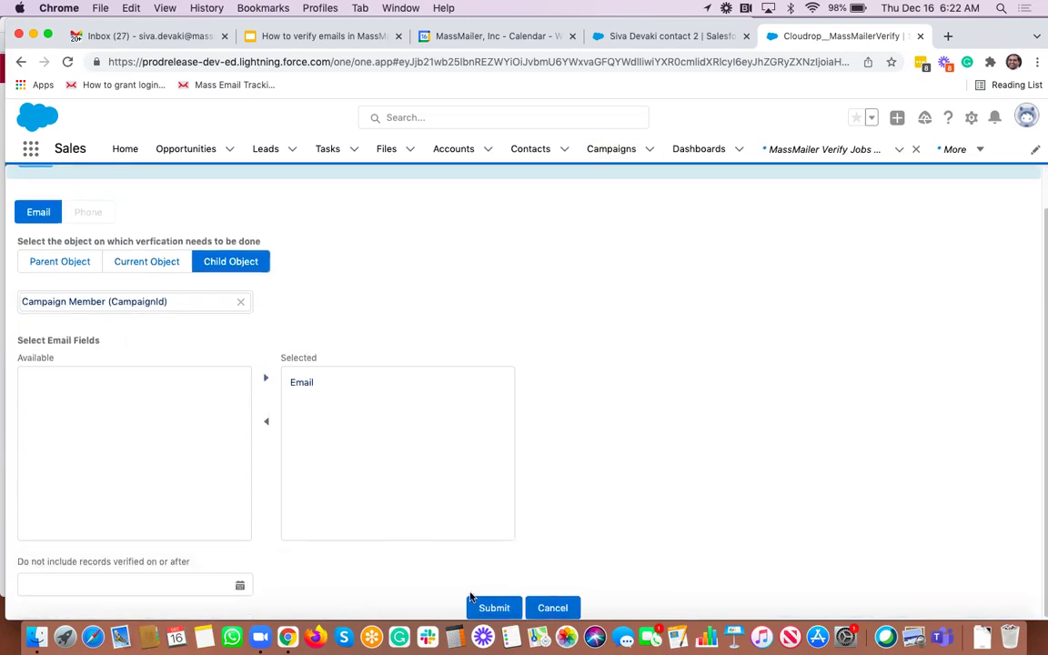
left_click(494, 608)
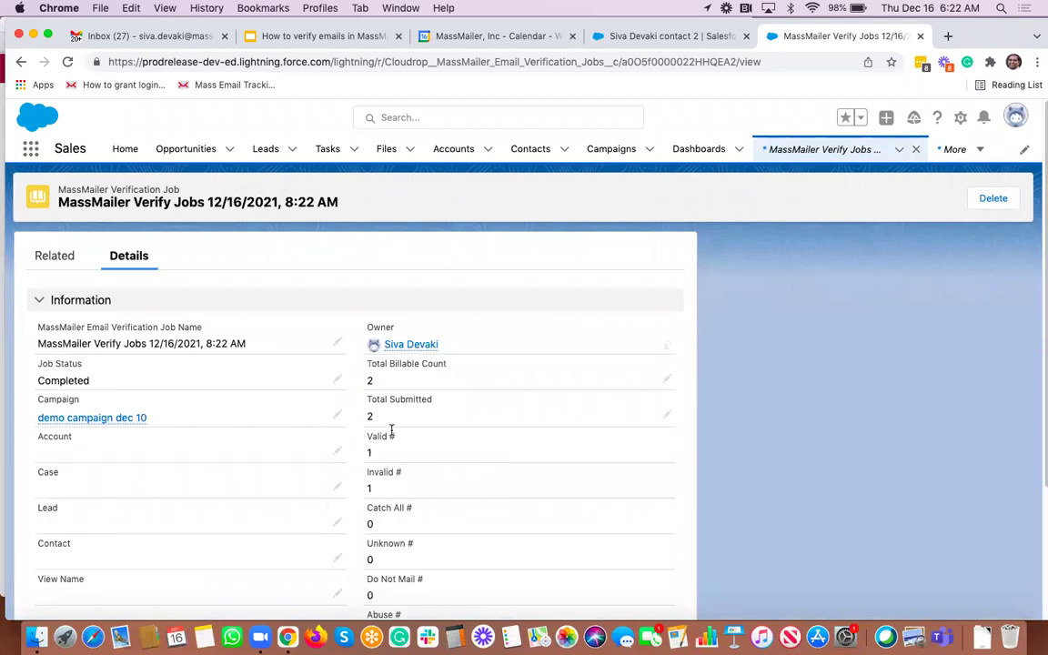
Step: Review the campaign job's related verify statuses, and open the linked campaign to check its MassMailer Verification Jobs list
left_click(57, 258)
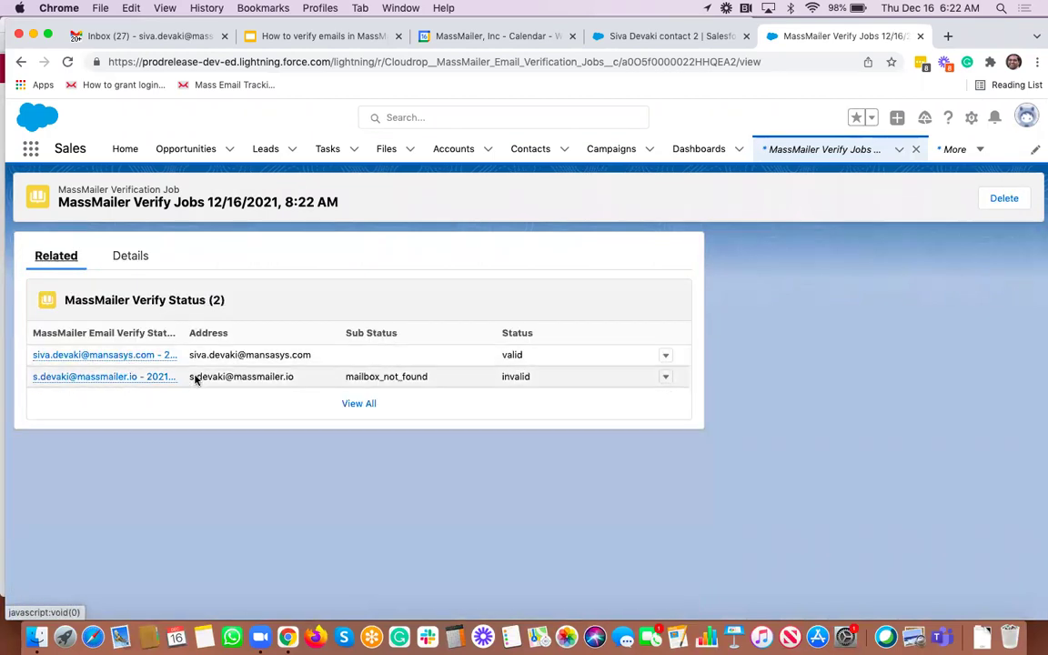
left_click(132, 256)
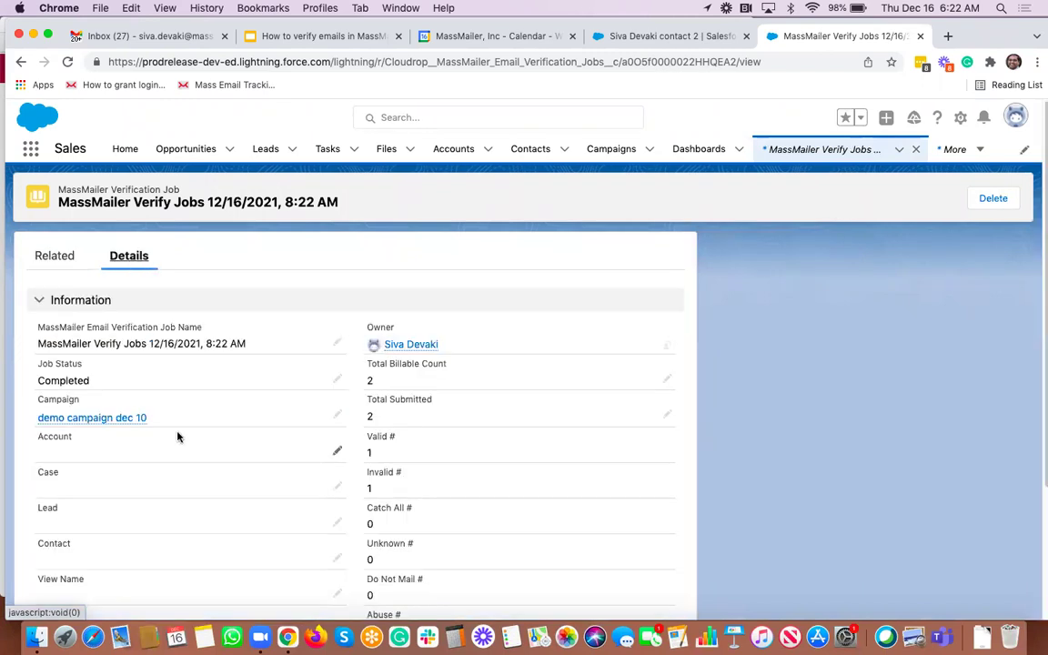
left_click(98, 420)
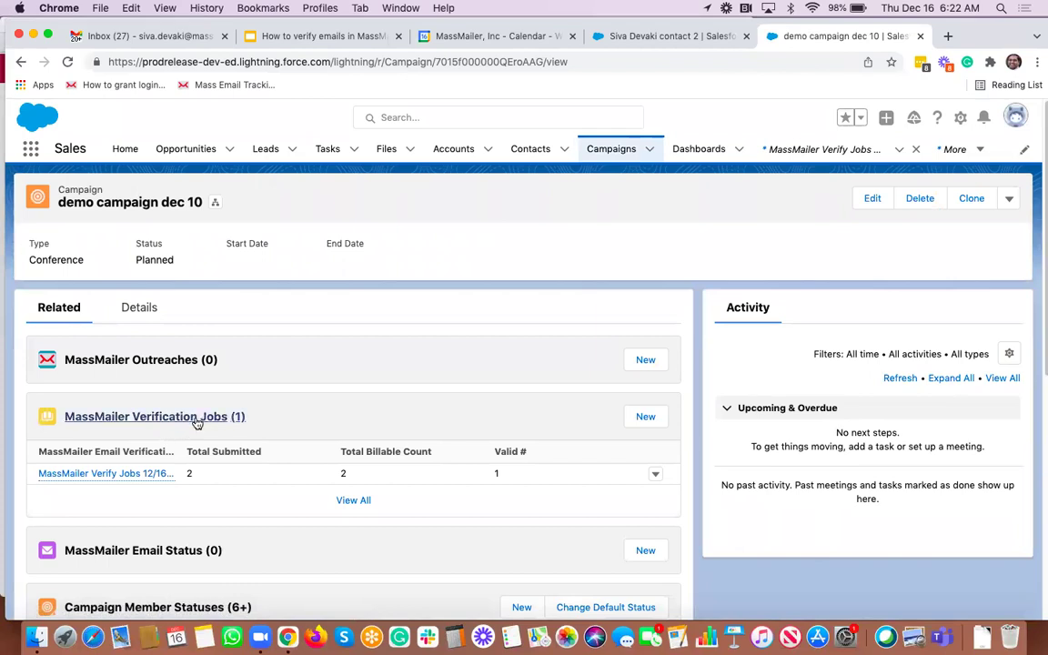
scroll(228, 500, "down", 5)
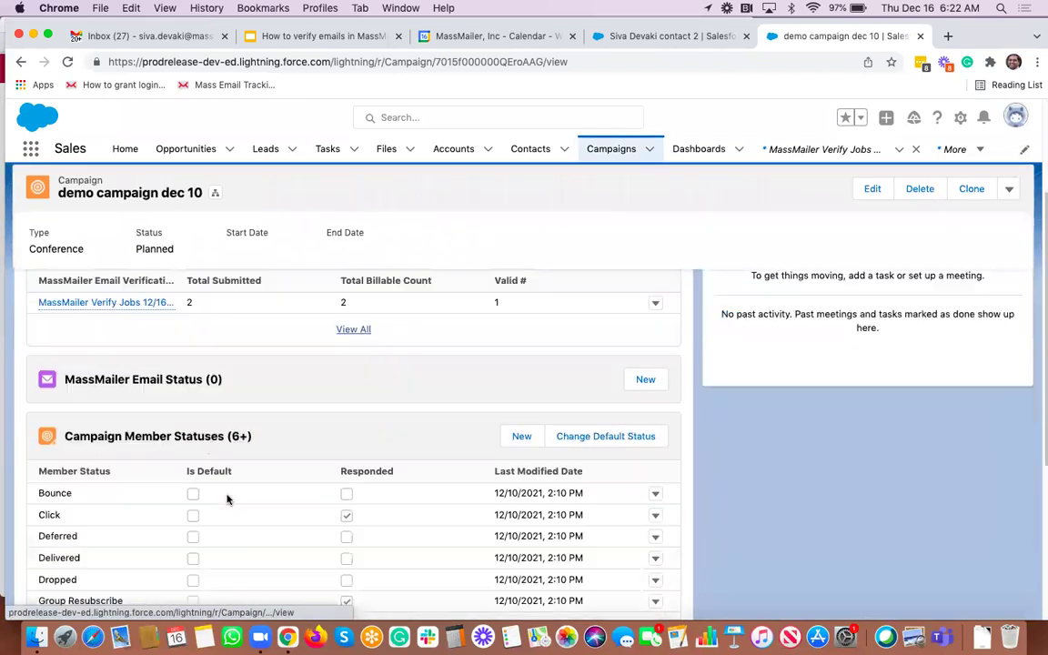
scroll(227, 499, "up", 5)
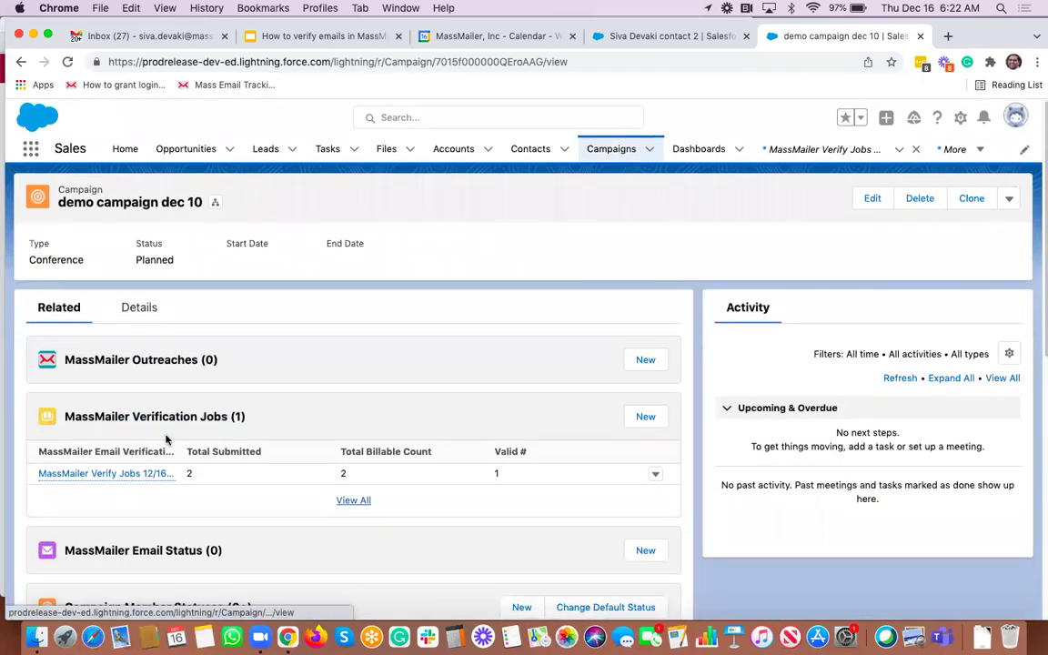
Step: Open the verification job from the campaign, and examine the valid address's verify status record including its linked contact
left_click(134, 473)
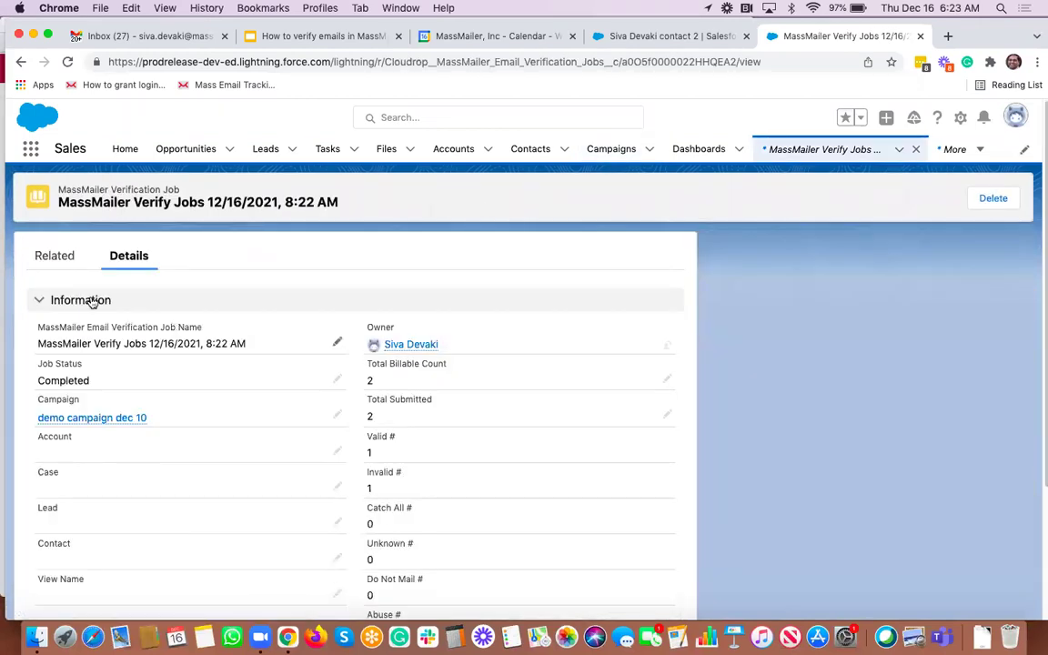
left_click(63, 262)
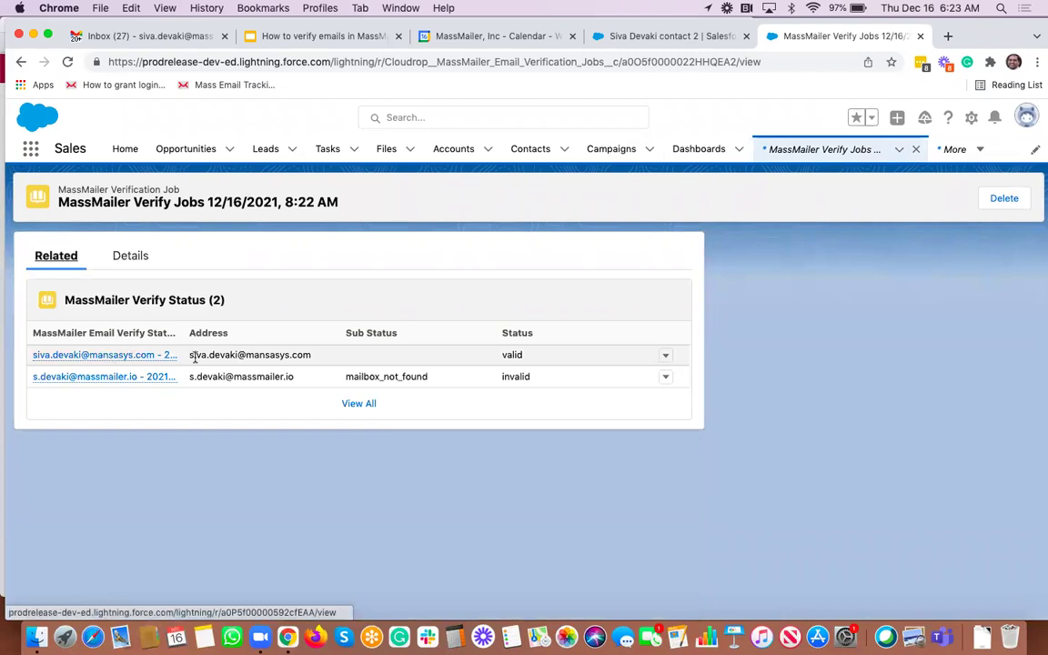
left_click(133, 356)
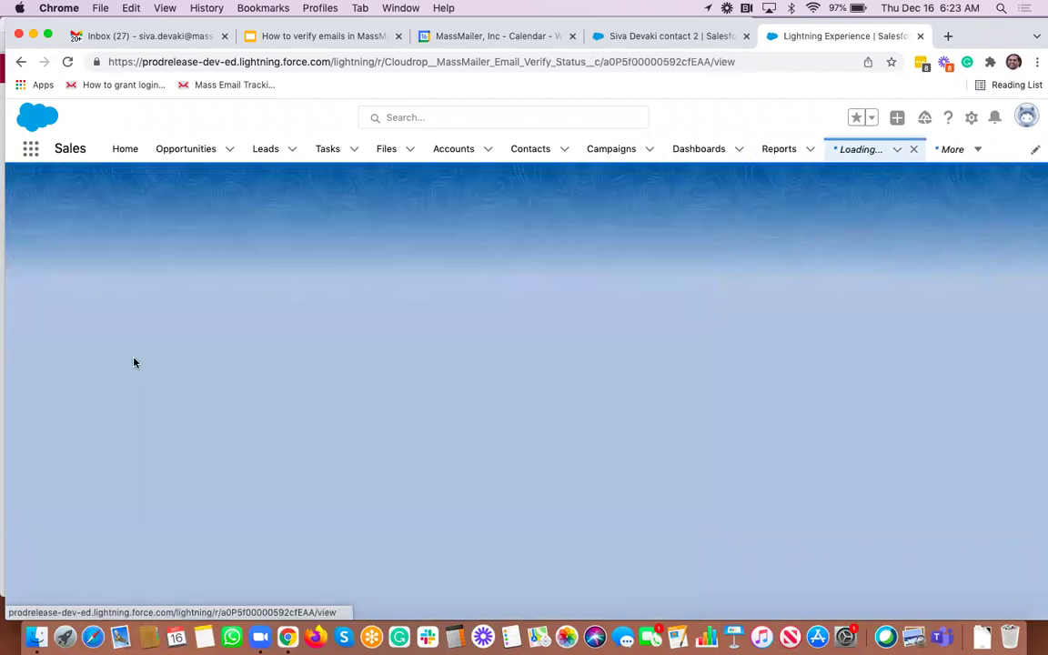
scroll(54, 440, "down", 2)
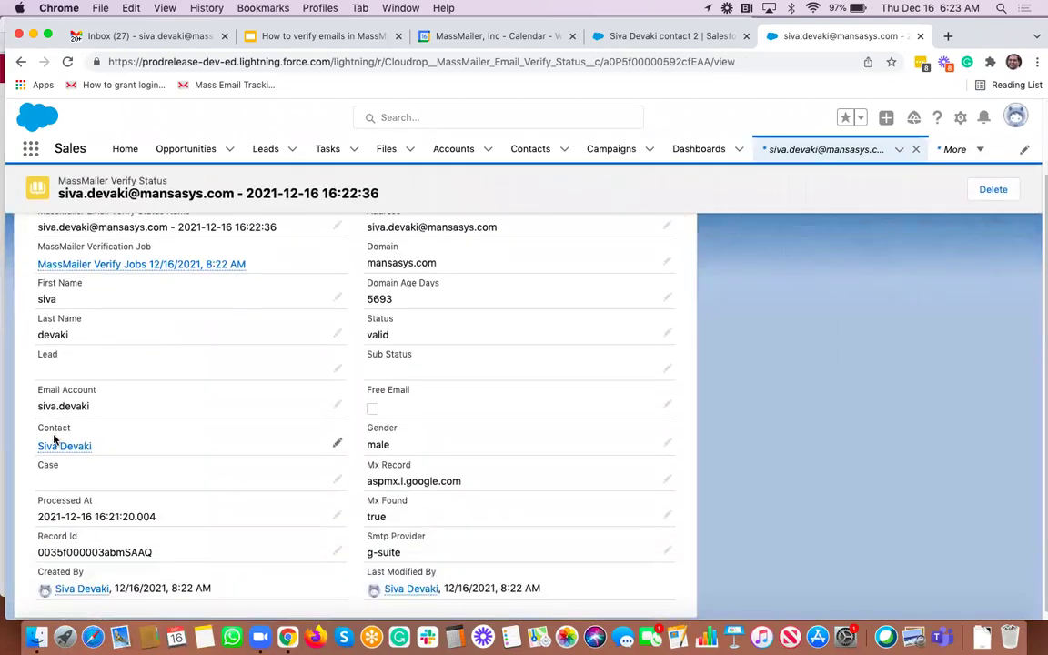
mouse_move(63, 444)
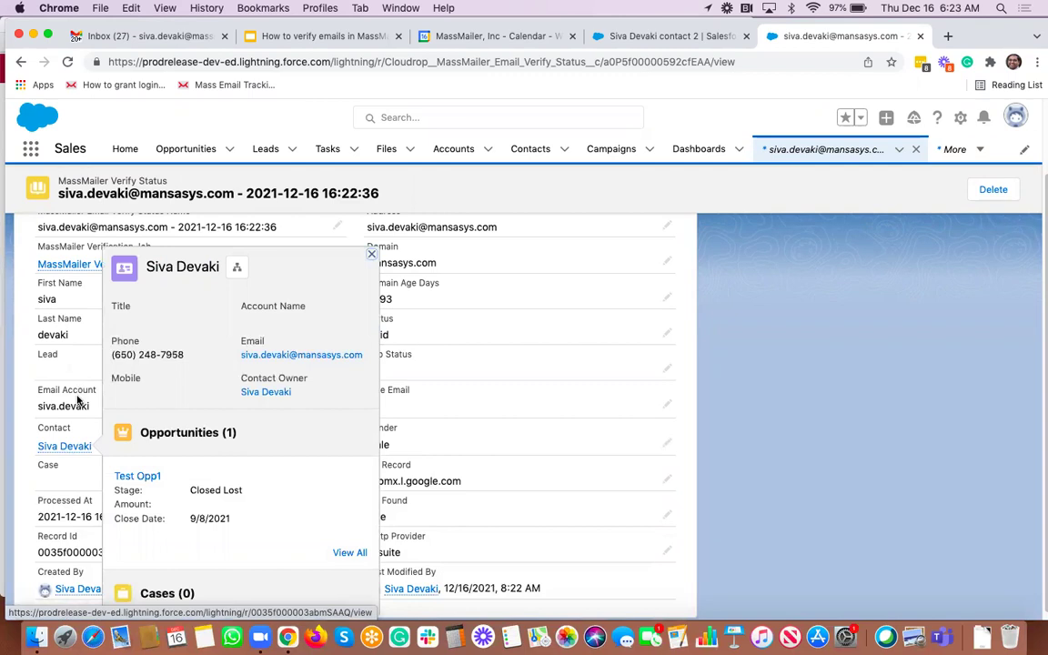
scroll(76, 400, "up", 1)
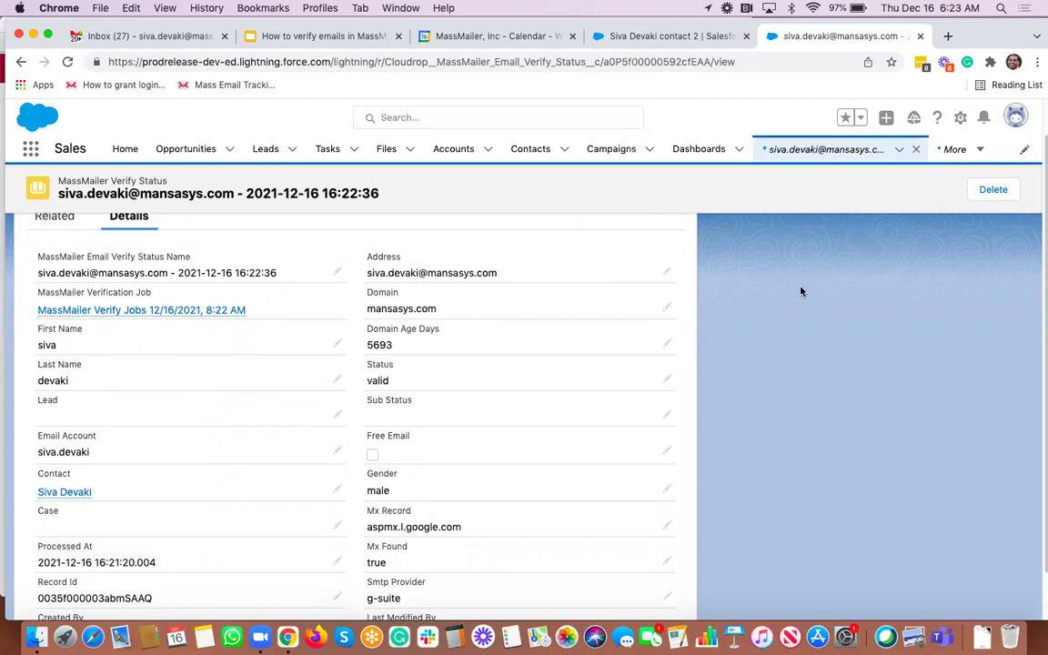
scroll(801, 291, "up", 1)
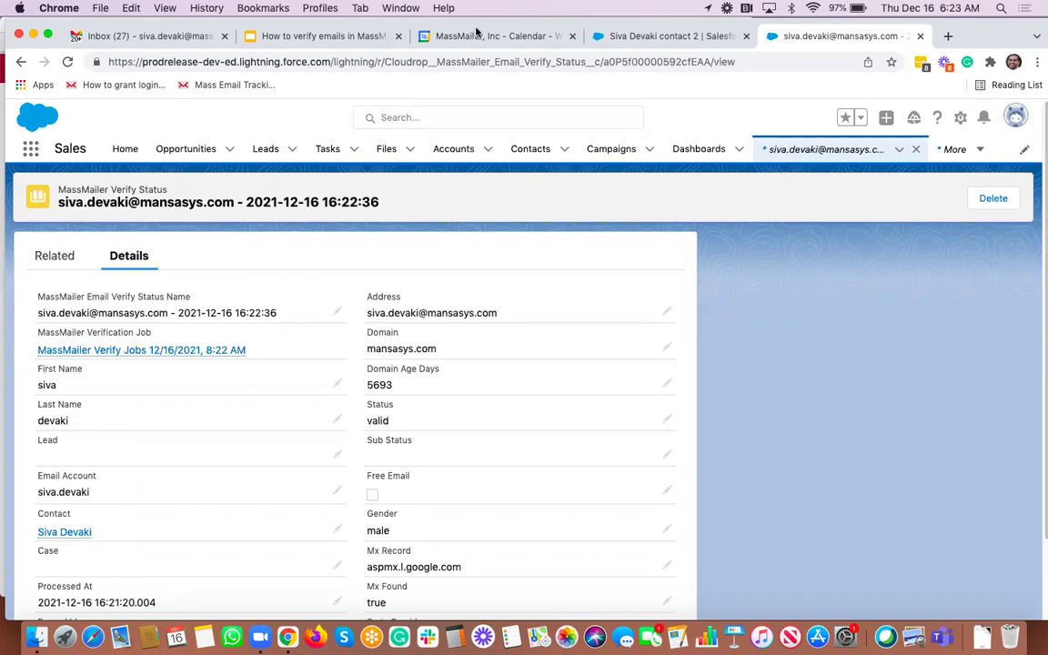
Step: Switch to the Google Slides presentation "How to verify emails in MassMailer for Salesforce?" and present the "We are here to help!" slide
left_click(347, 36)
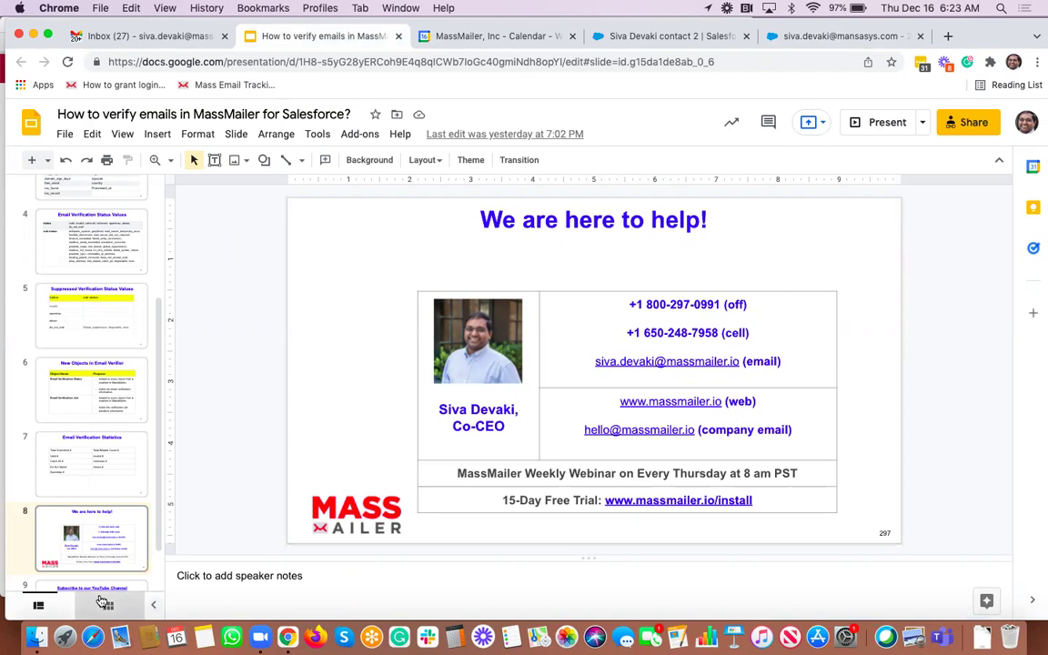
left_click(122, 134)
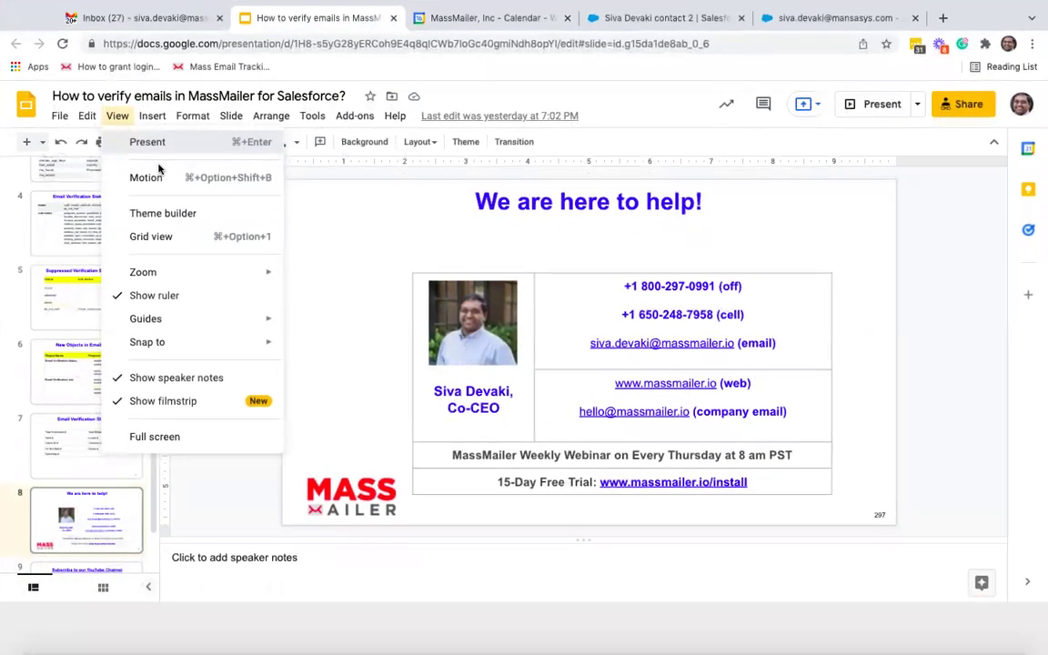
left_click(153, 160)
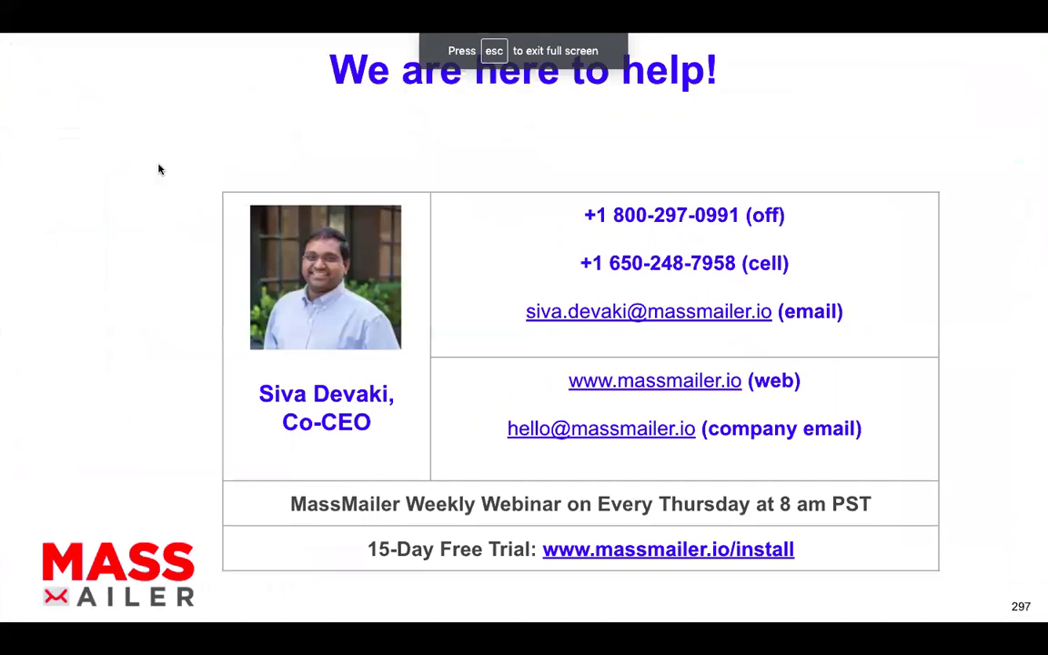